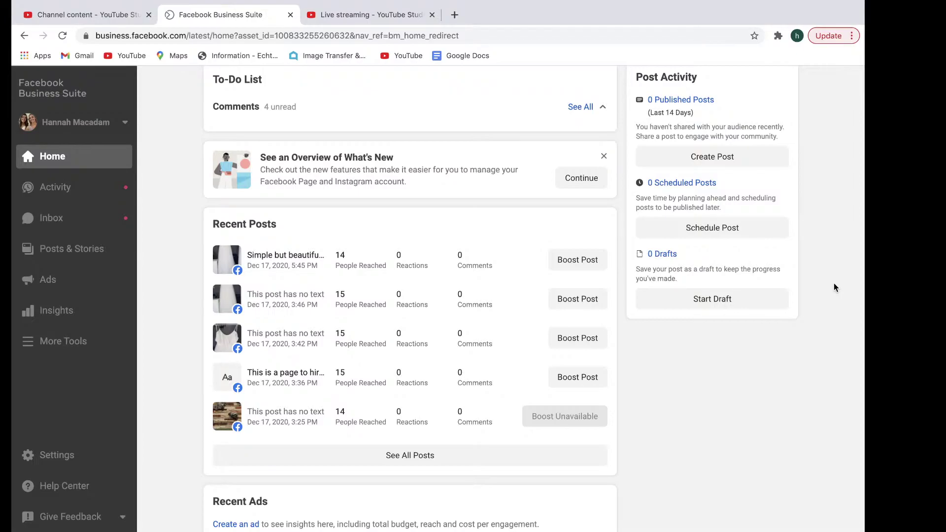
# - Check the list of managed pages, then start creating an ad for the page
pyautogui.scroll(4, 835, 283)
pyautogui.scroll(1, 836, 284)
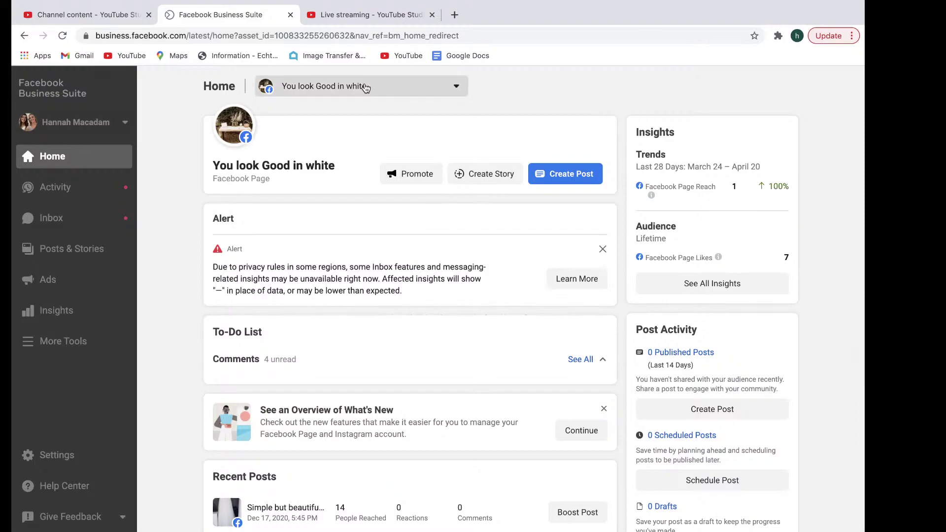
pyautogui.click(457, 91)
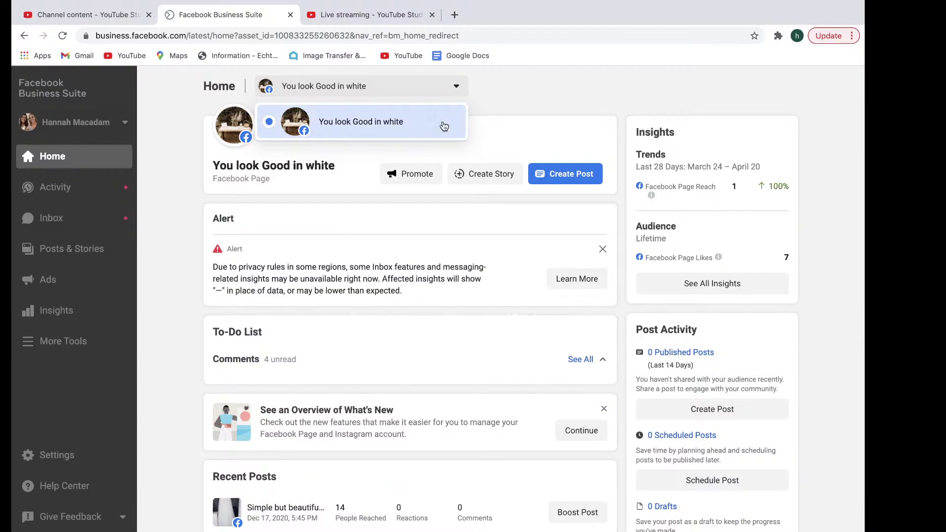
pyautogui.click(520, 124)
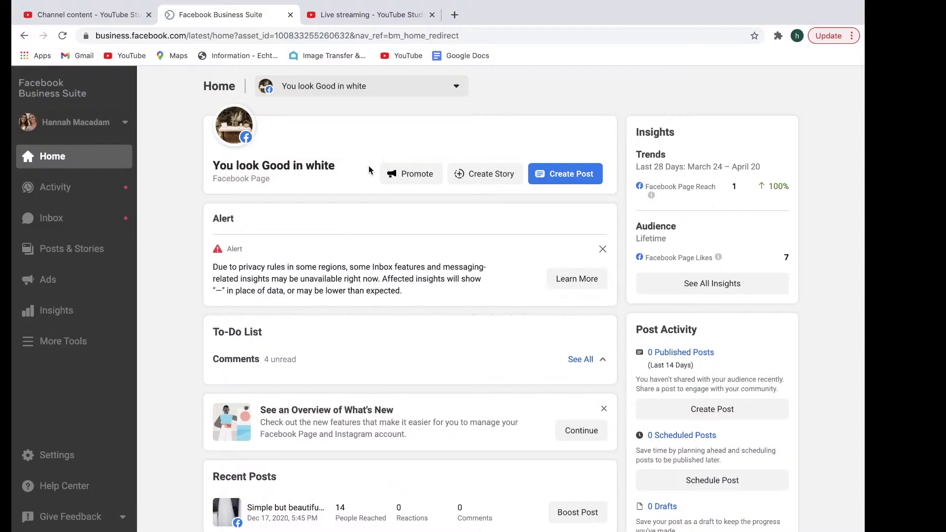
pyautogui.click(410, 180)
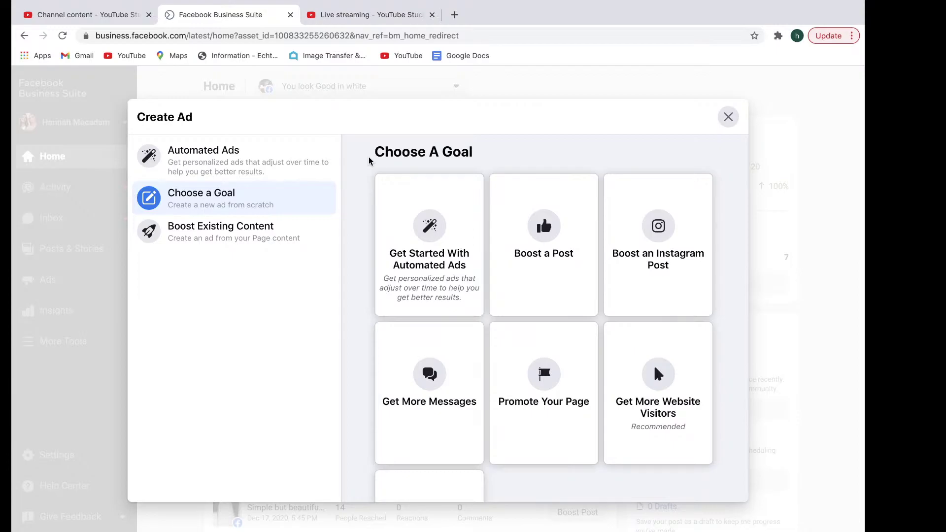
# - Compare Automated Ads and Choose a Goal, then list existing posts available to boost
pyautogui.click(206, 156)
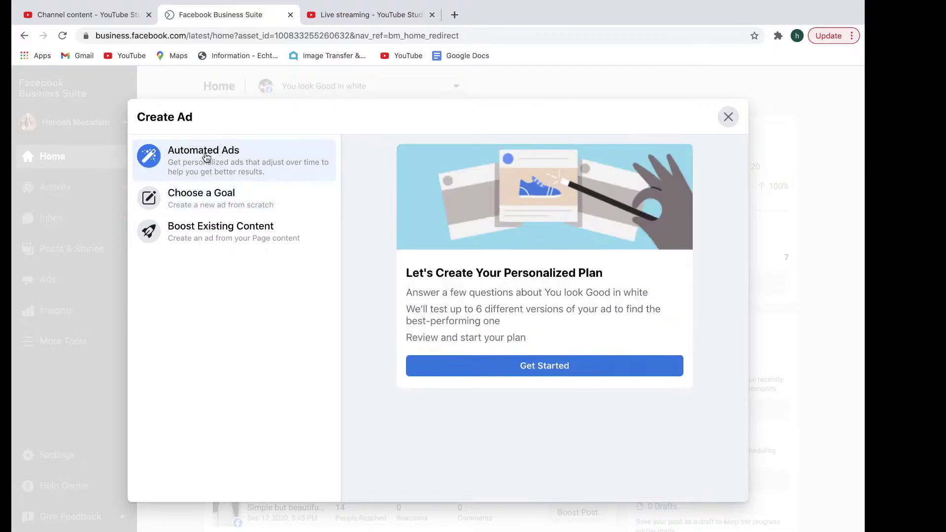
pyautogui.click(237, 193)
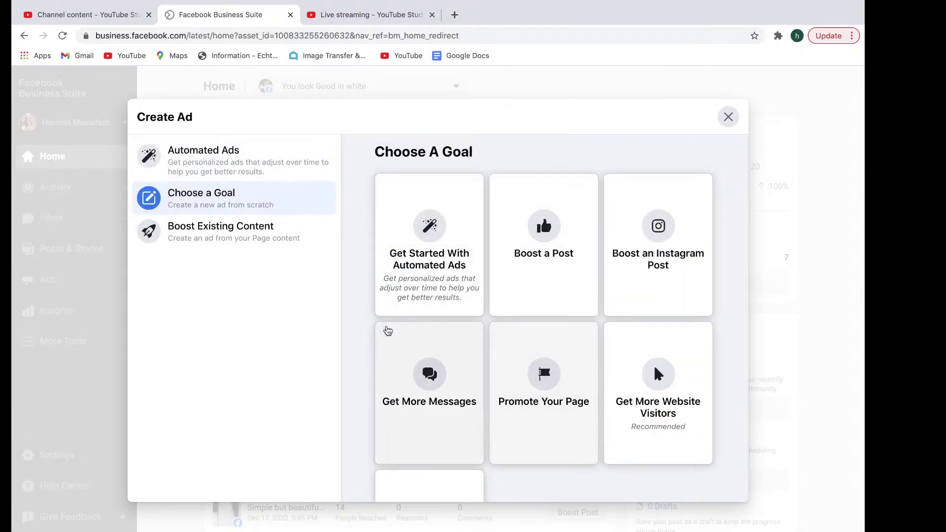
pyautogui.scroll(-1, 620, 356)
pyautogui.scroll(-2, 620, 356)
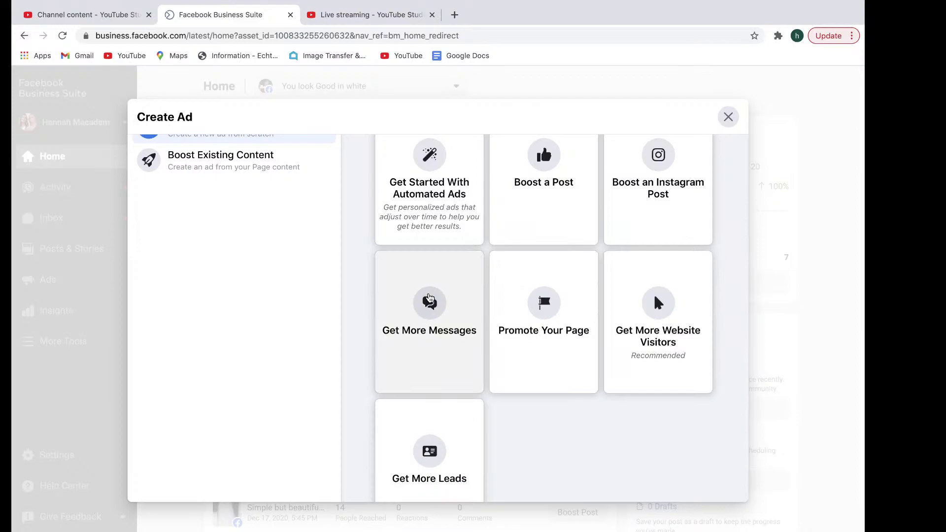
pyautogui.click(255, 162)
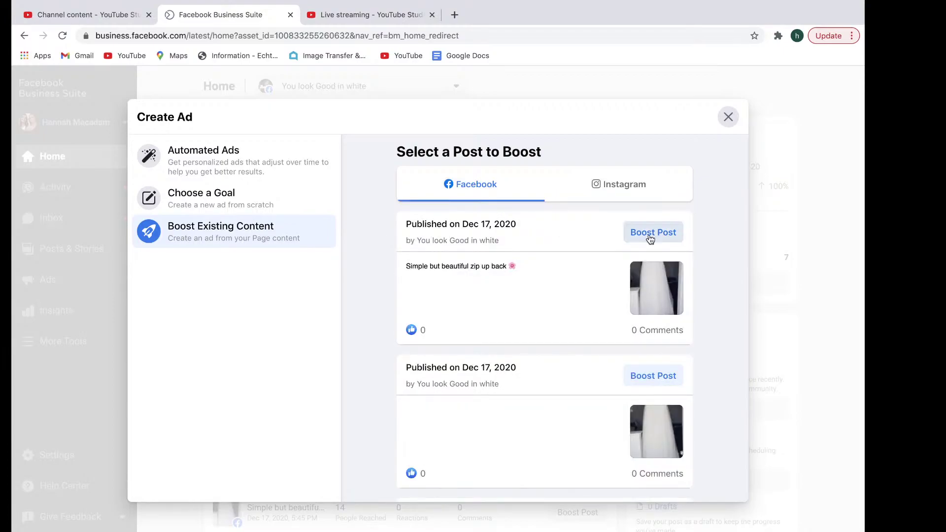
pyautogui.scroll(-5, 527, 374)
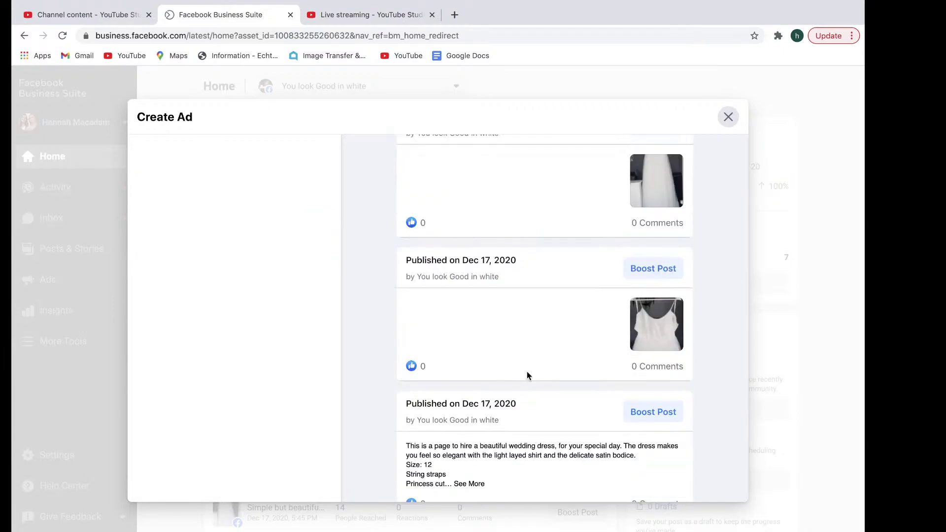
pyautogui.scroll(4, 527, 375)
pyautogui.scroll(1, 518, 305)
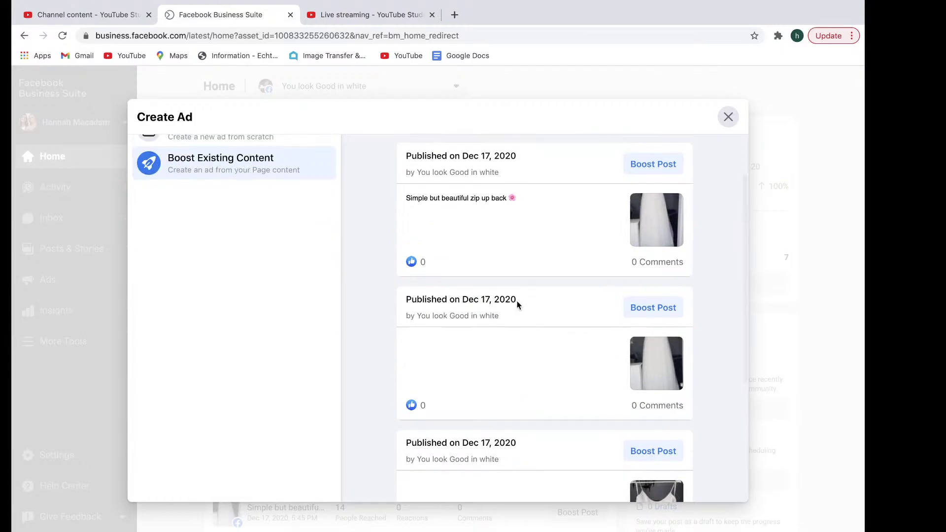
pyautogui.scroll(1, 517, 304)
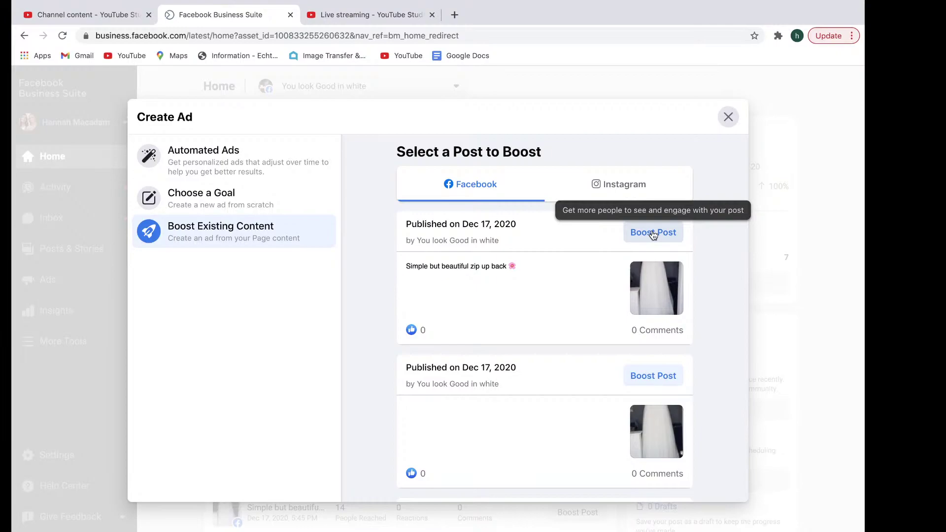
# - Boost the Simple but beautiful zip up back post, raise its total budget to $50, then exit
pyautogui.click(653, 233)
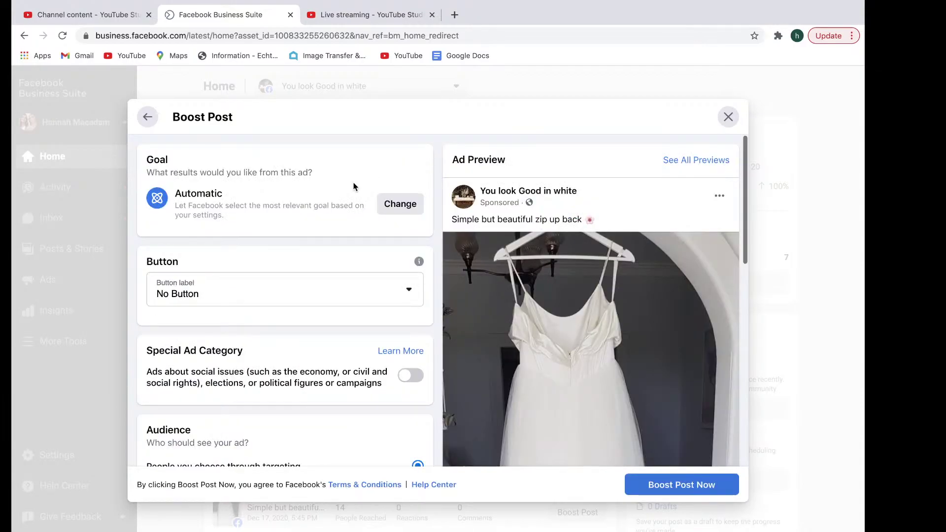
pyautogui.scroll(-6, 294, 318)
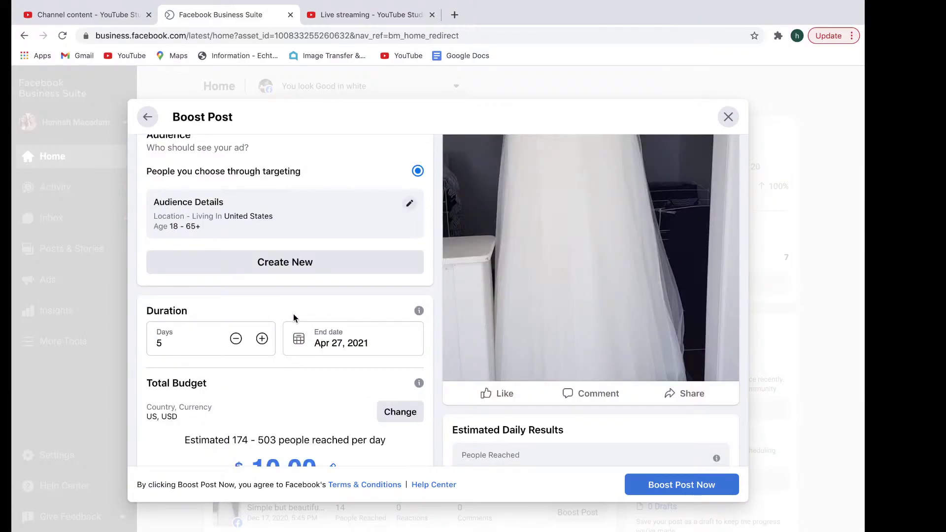
pyautogui.scroll(-3, 293, 318)
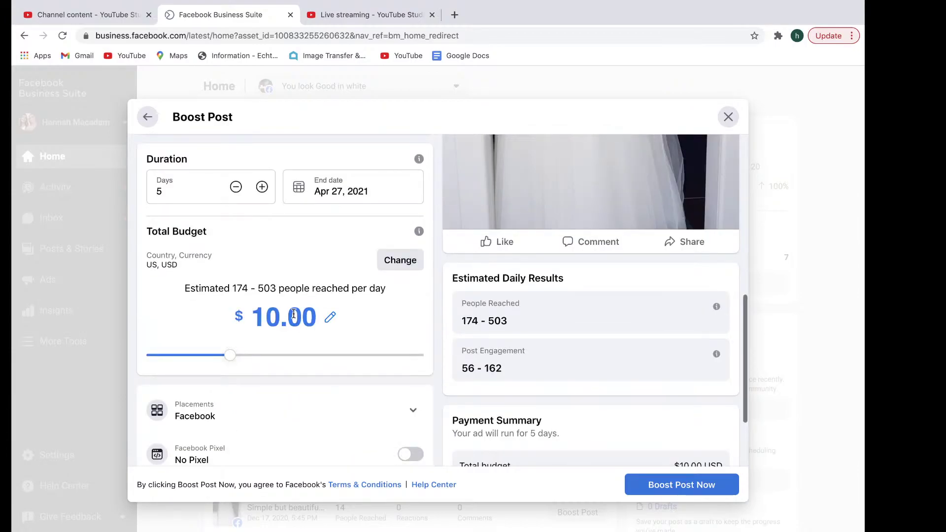
pyautogui.scroll(-1, 291, 317)
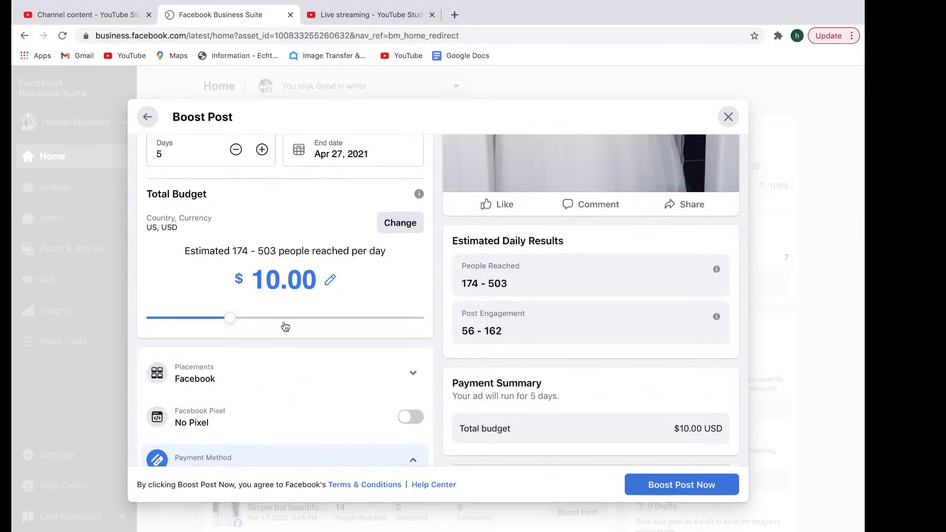
pyautogui.click(307, 317)
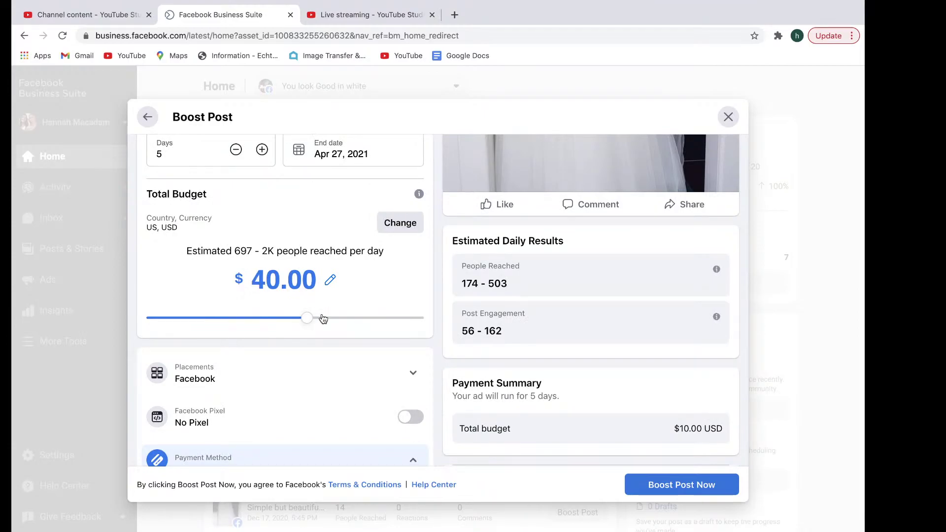
pyautogui.click(322, 319)
pyautogui.click(724, 119)
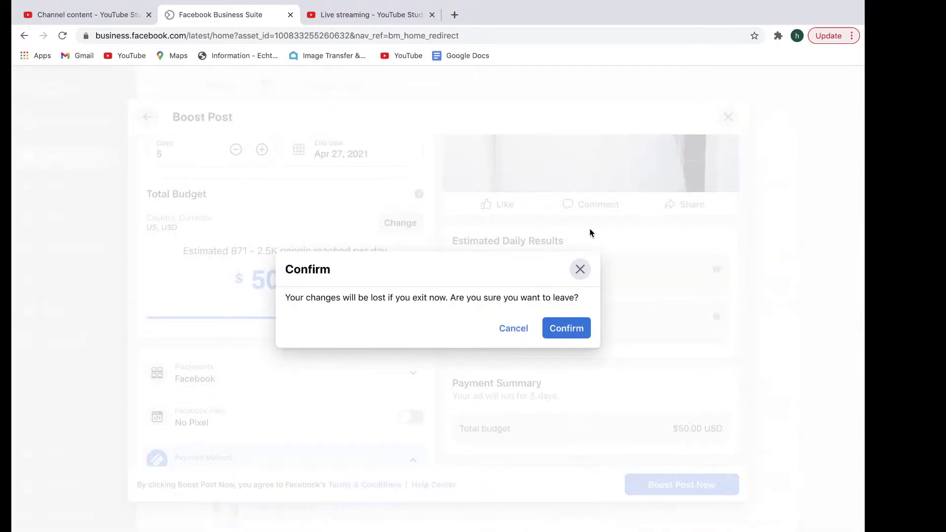
# - Confirm discarding the boost, create a story and upload Ninji Stuart.png as its media
pyautogui.click(568, 329)
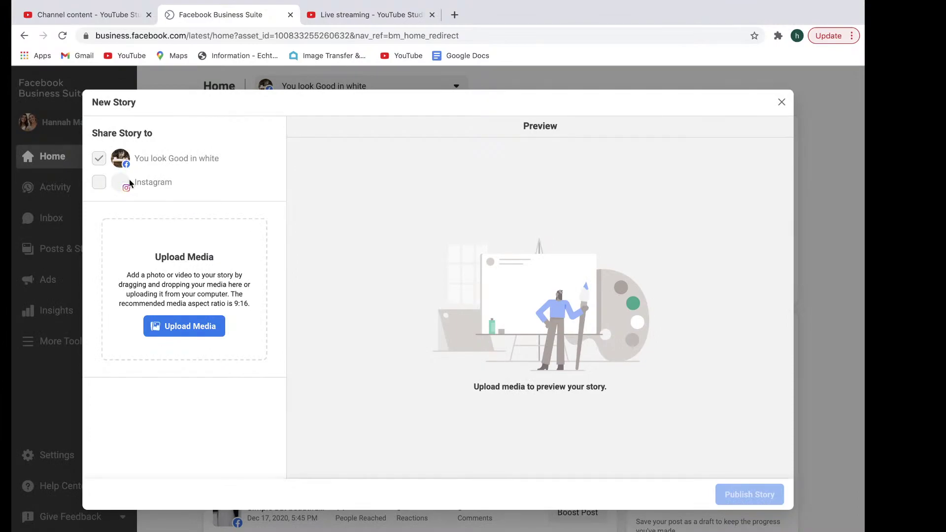
pyautogui.click(206, 349)
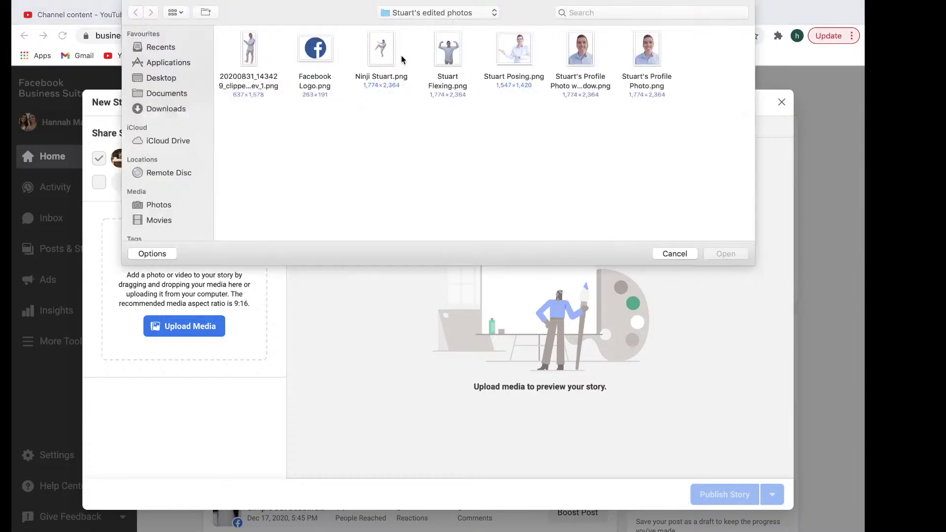
pyautogui.click(383, 56)
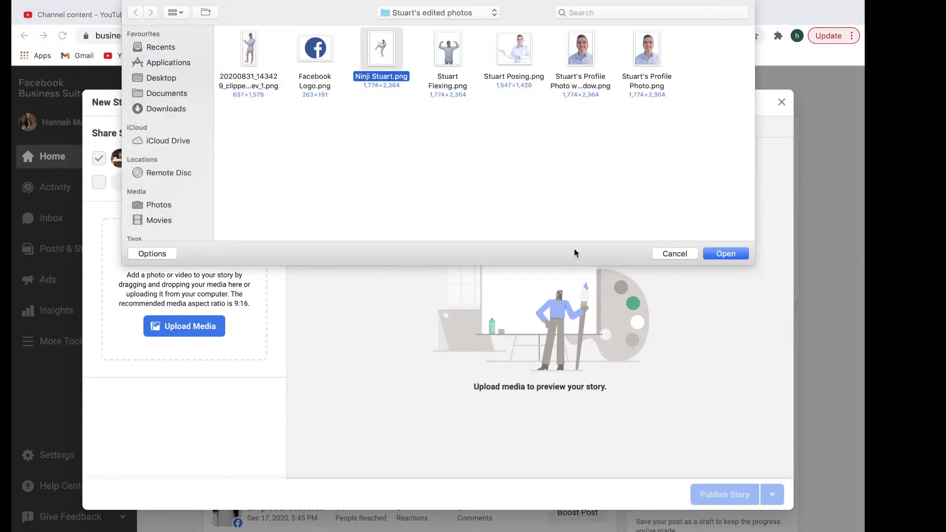
pyautogui.press('Return')
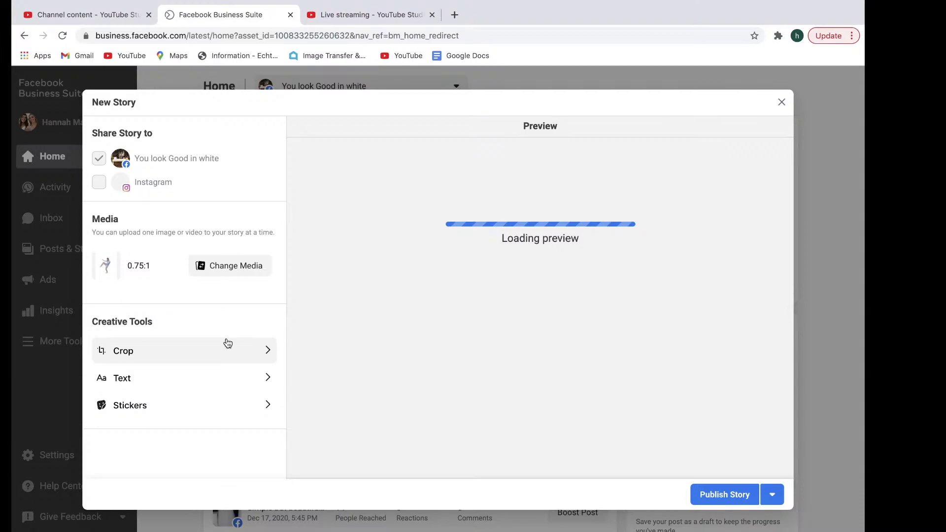
# - Add a 'Hello World' text caption positioned beneath the dancer's feet
pyautogui.click(227, 378)
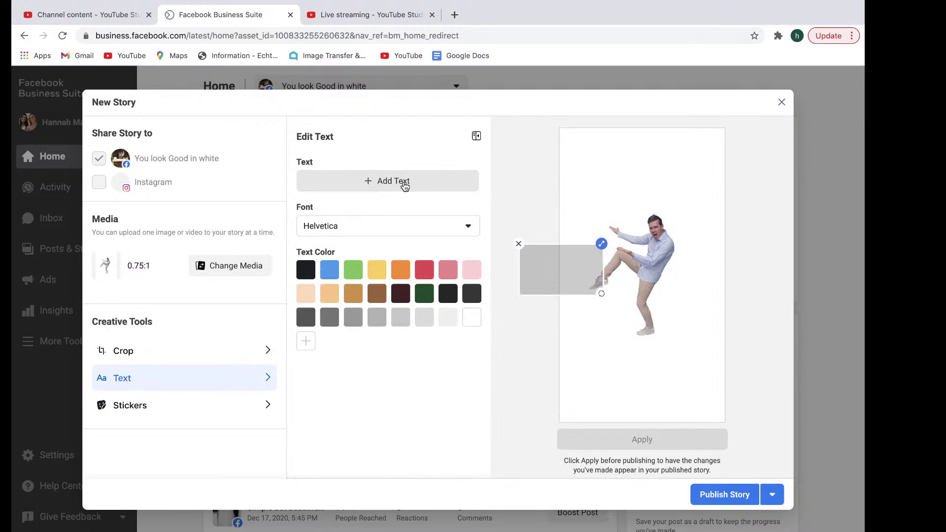
pyautogui.moveTo(544, 277); pyautogui.dragTo(624, 350)
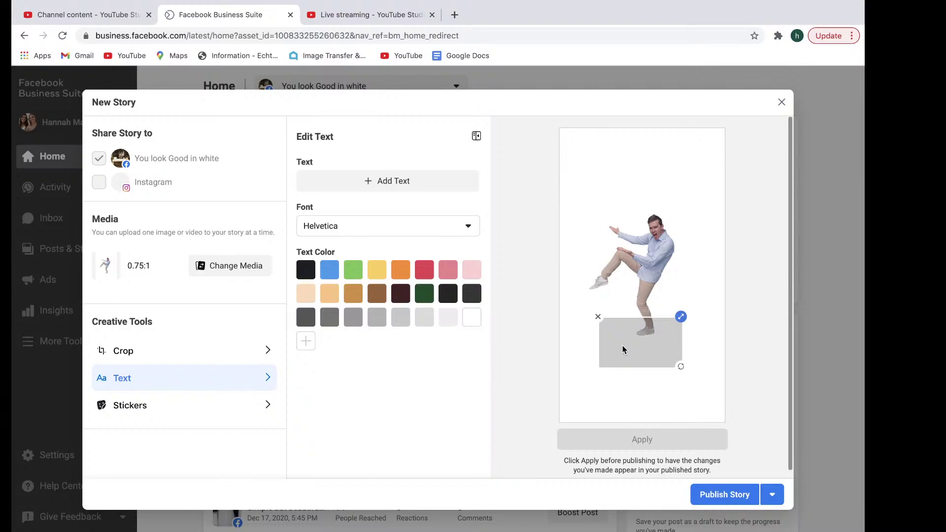
pyautogui.moveTo(623, 350); pyautogui.dragTo(601, 370)
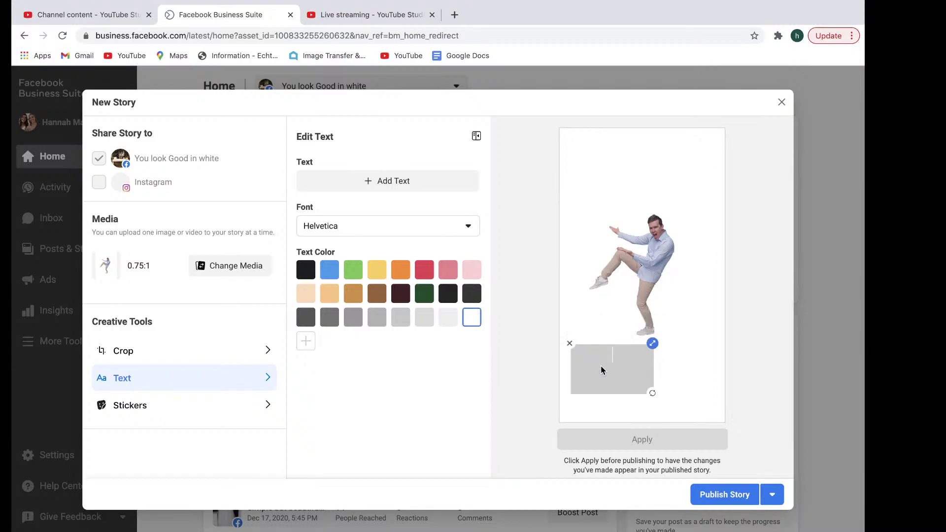
pyautogui.write('He')
pyautogui.write('llo World')
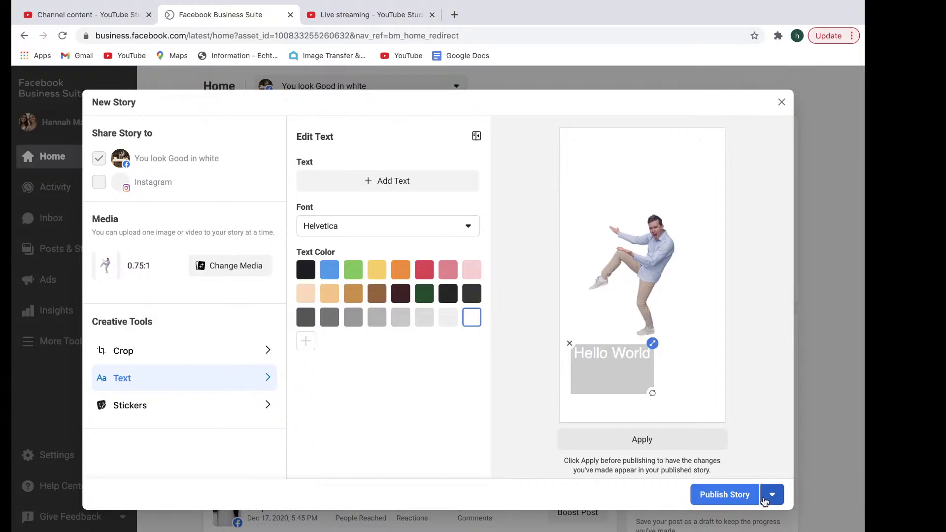
# - Open Schedule Story, keep April 22, 2021 as the date, then close without scheduling
pyautogui.click(764, 501)
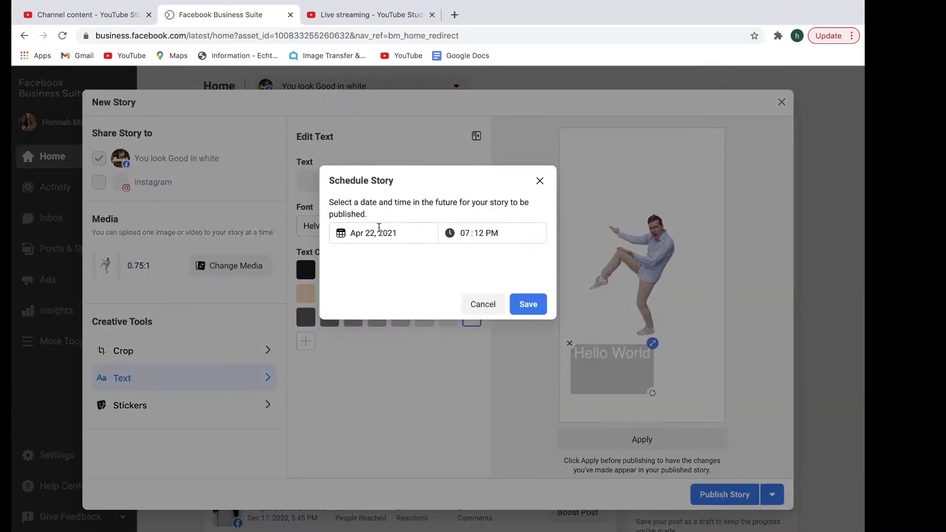
pyautogui.click(379, 229)
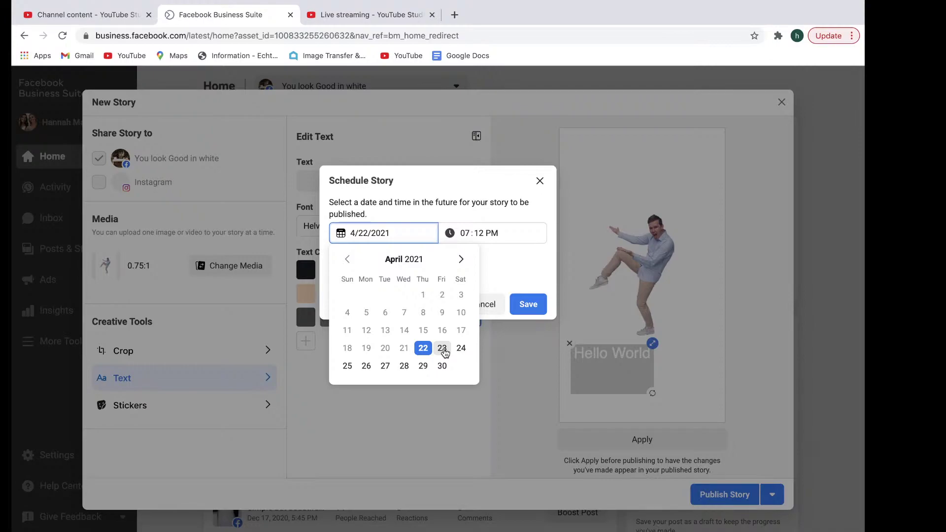
pyautogui.click(475, 228)
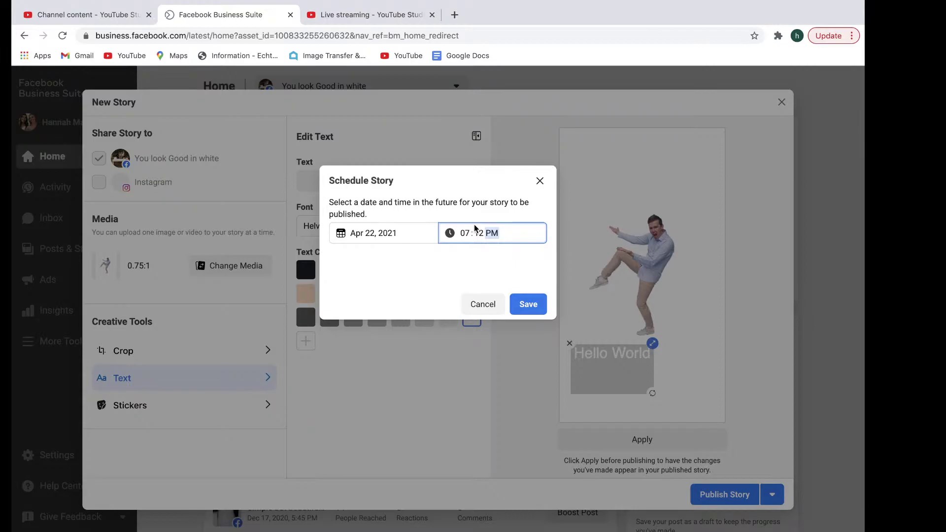
pyautogui.click(801, 431)
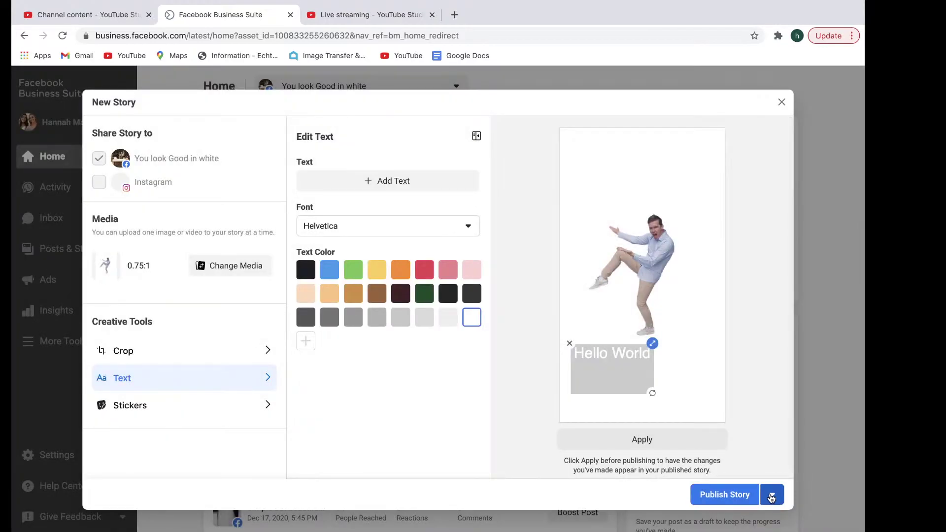
# - Leave the story editor and discard the unfinished story
pyautogui.press('Escape')
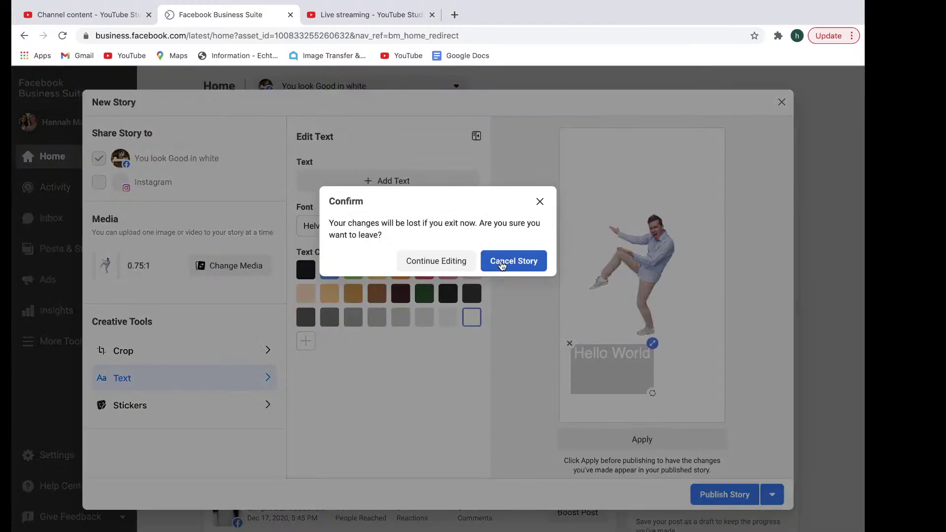
pyautogui.click(503, 266)
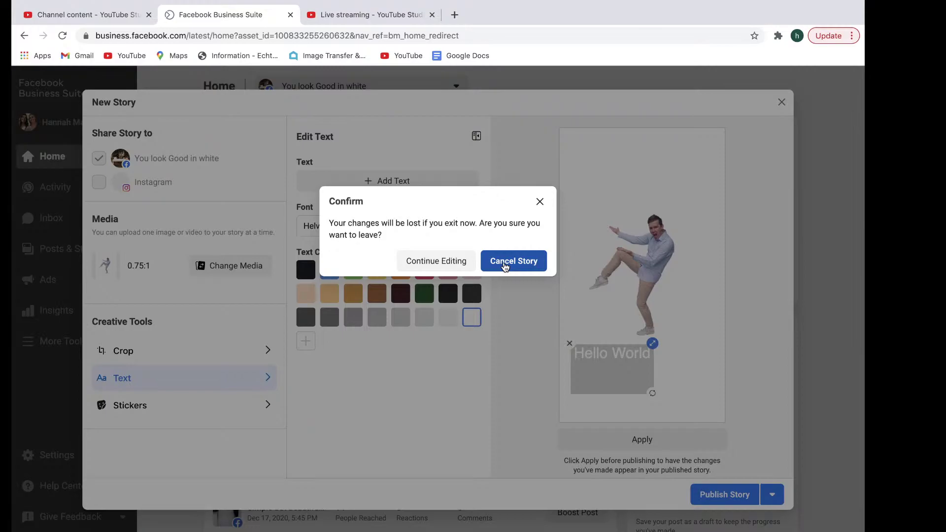
pyautogui.click(505, 266)
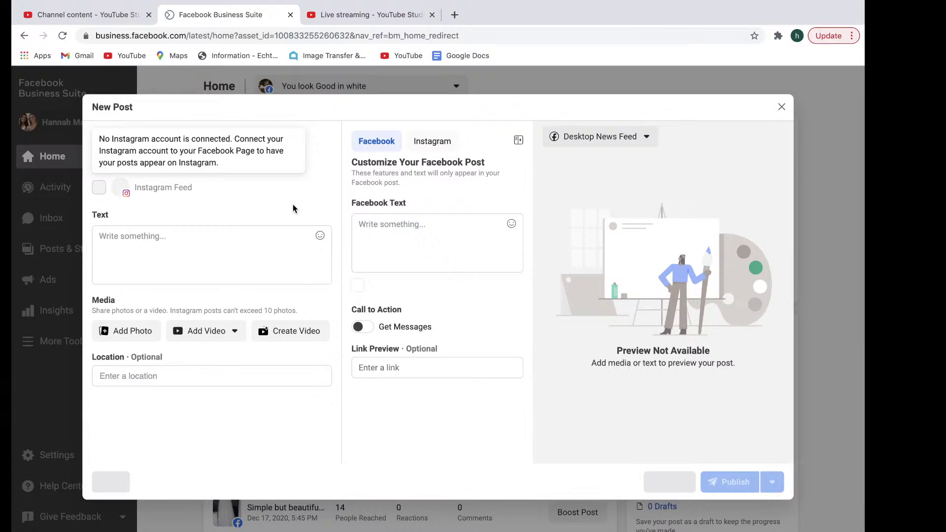
# - Paste 'We are super excited to be back' as the post text; preview mobile, then desktop feed
pyautogui.click(161, 238)
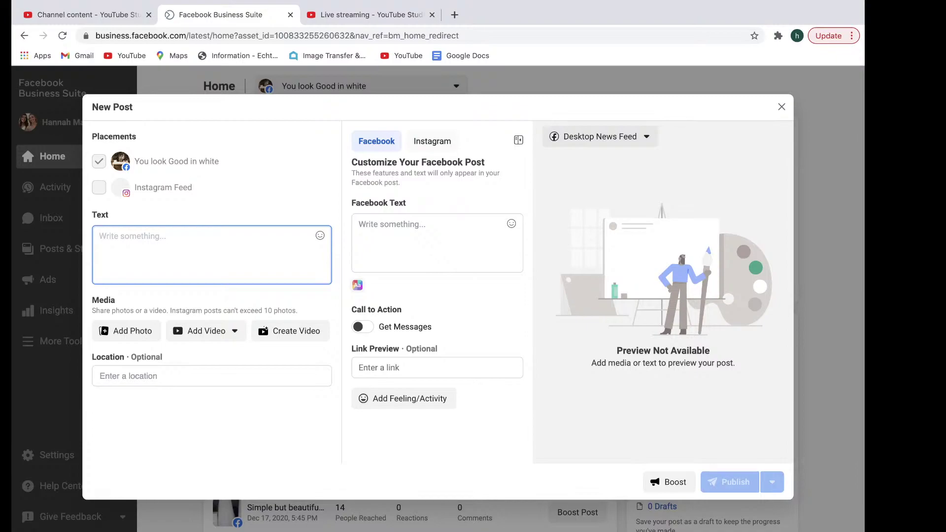
pyautogui.write('We are super excited to be back')
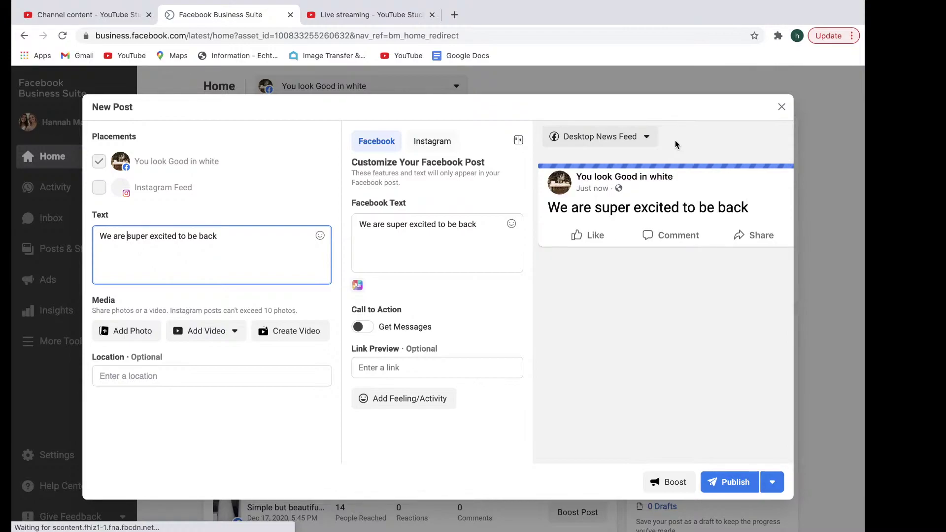
pyautogui.click(705, 171)
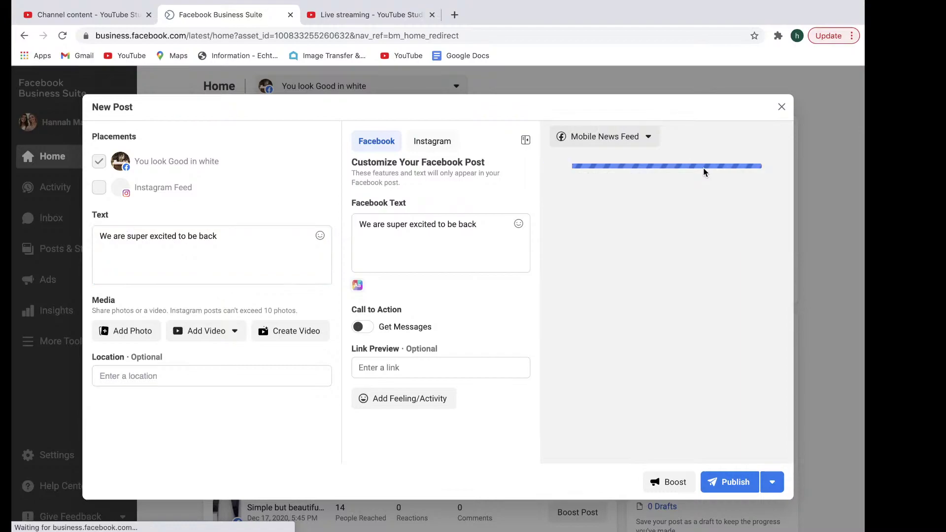
pyautogui.click(642, 131)
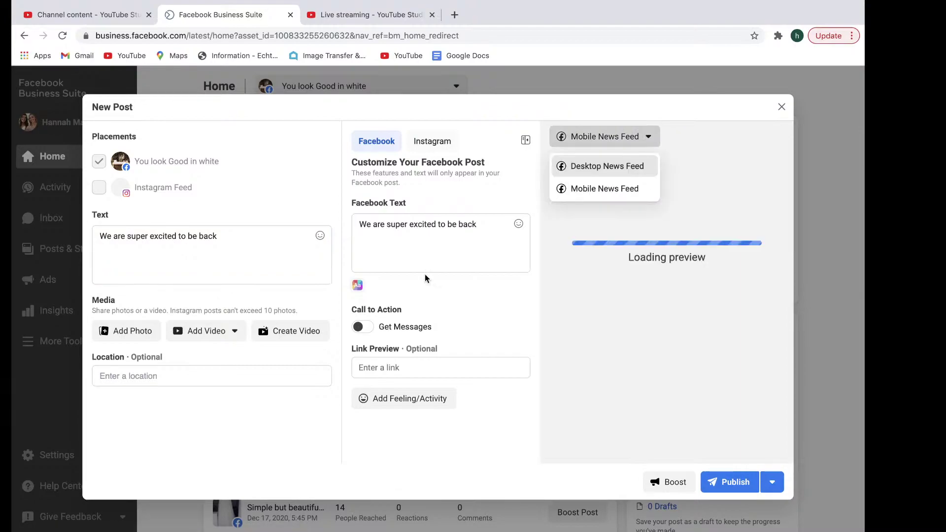
pyautogui.press('Return')
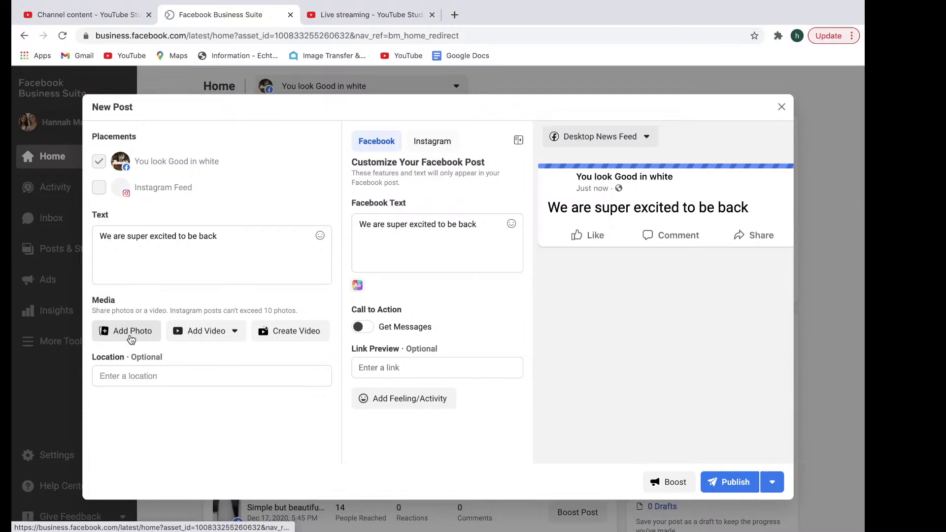
# - Attach a photo to the post
pyautogui.click(130, 337)
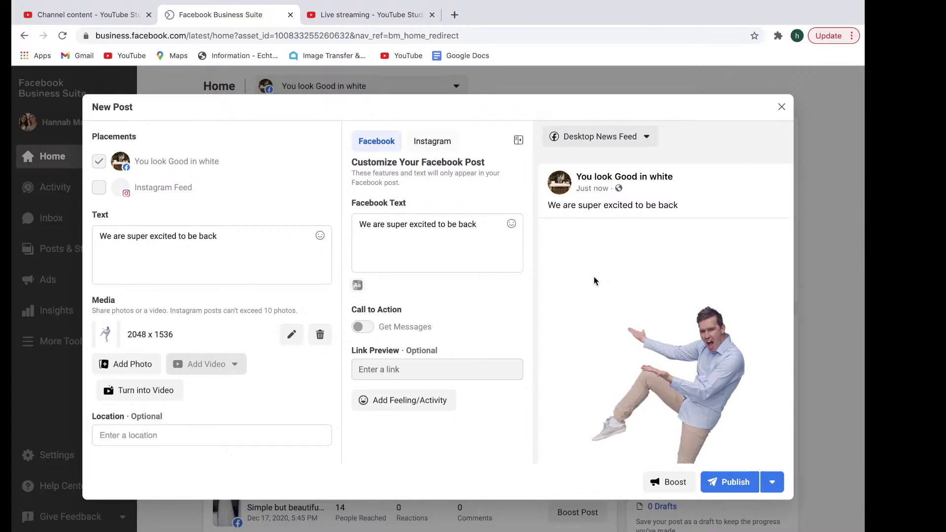
pyautogui.scroll(-2, 273, 195)
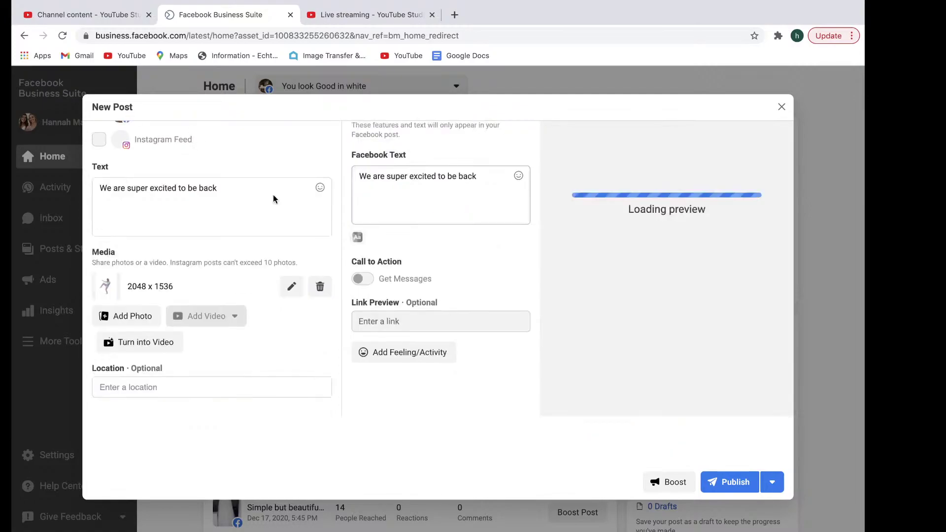
pyautogui.click(248, 184)
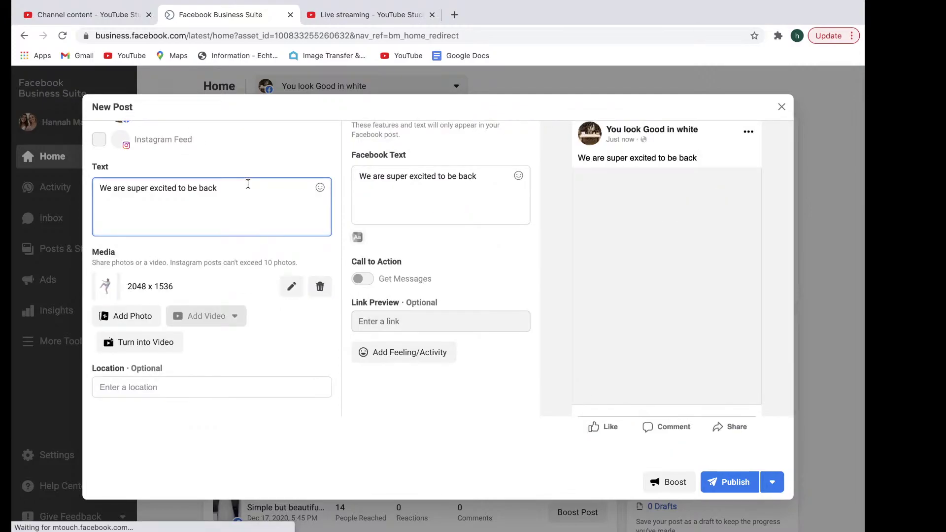
# - Add the lines 'Check it out!', 'We are back' and 'More sales on.' to the post text
pyautogui.write('.')
pyautogui.press('Return')
pyautogui.press('Return')
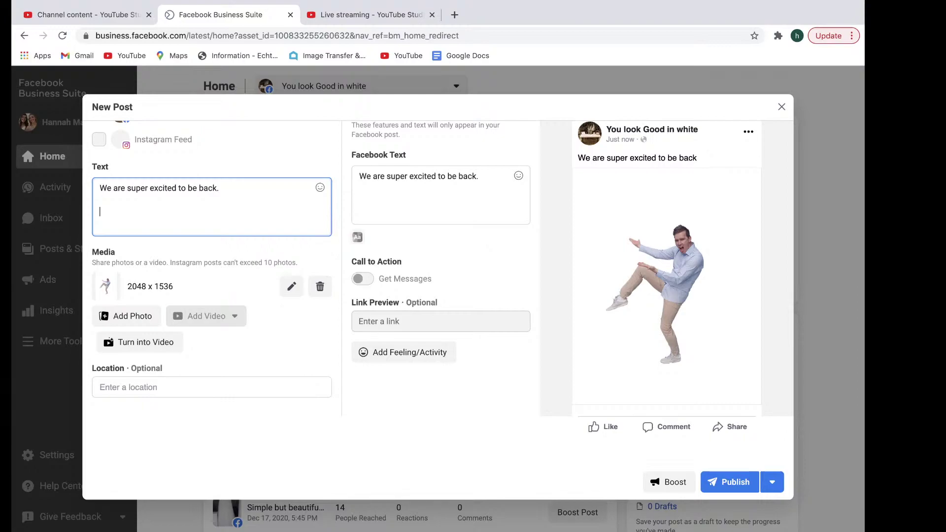
pyautogui.write('Check it o')
pyautogui.write('ut!')
pyautogui.press('Return')
pyautogui.press('Return')
pyautogui.write('We are back')
pyautogui.press('Return')
pyautogui.press('Return')
pyautogui.write('More')
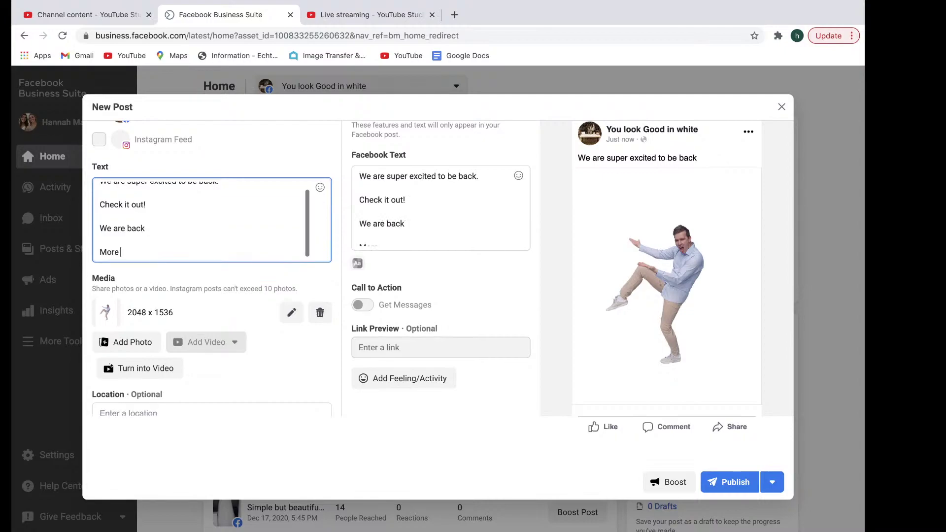
pyautogui.write(' sales on.')
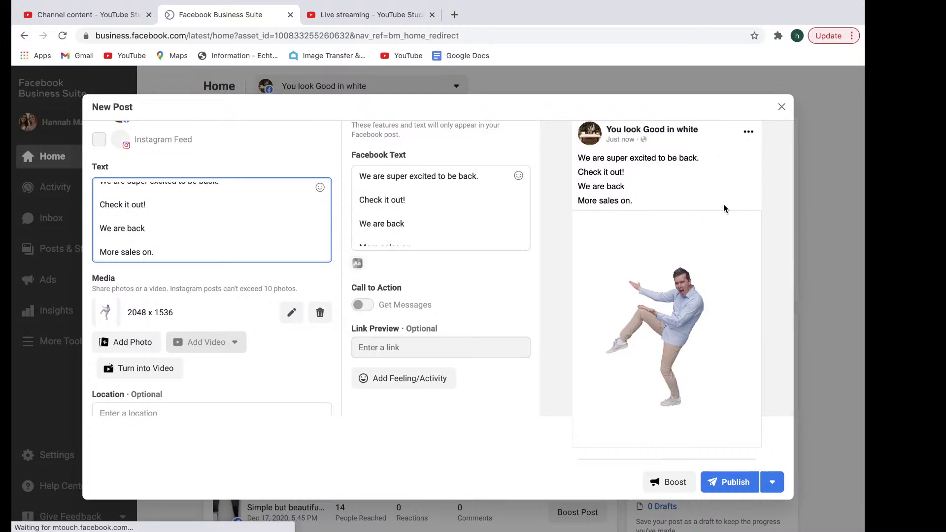
pyautogui.scroll(2, 690, 182)
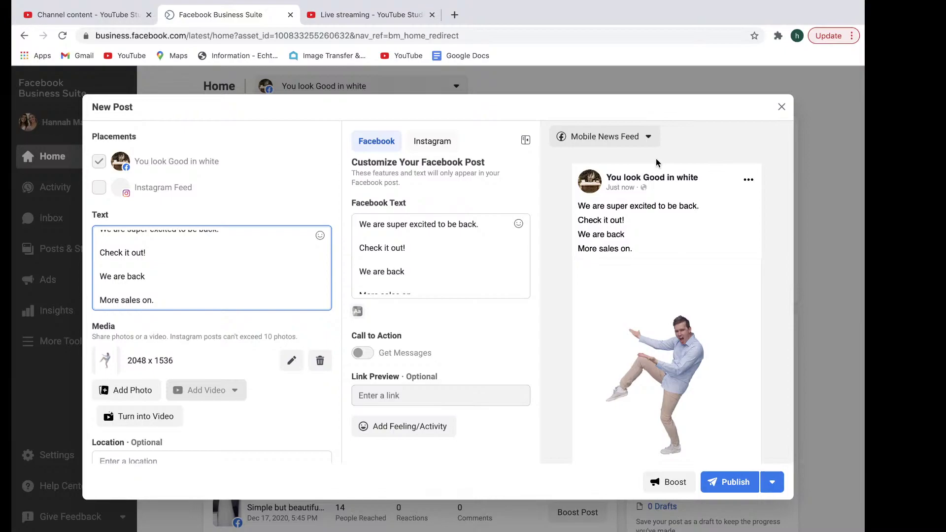
# - Try the desktop preview, Get Messages button and image editor, then discard the unpublished post
pyautogui.click(656, 158)
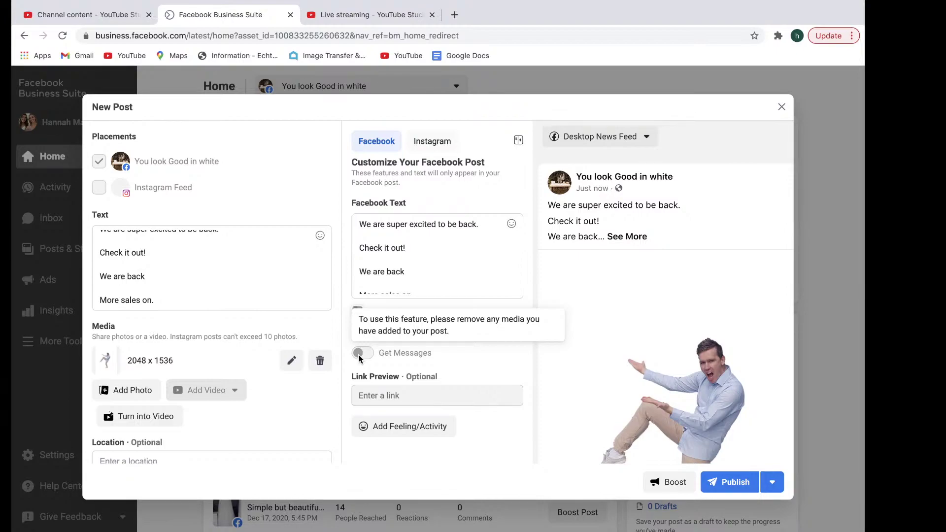
pyautogui.click(362, 355)
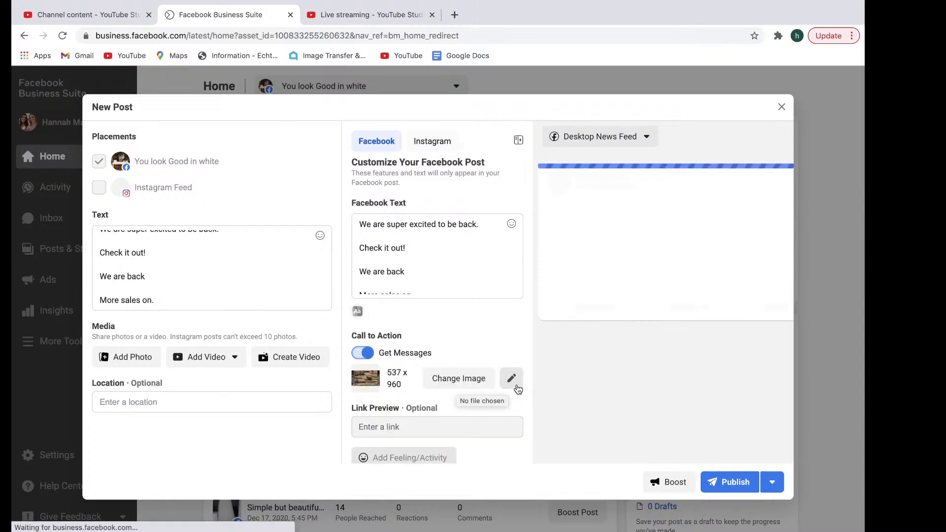
pyautogui.click(515, 386)
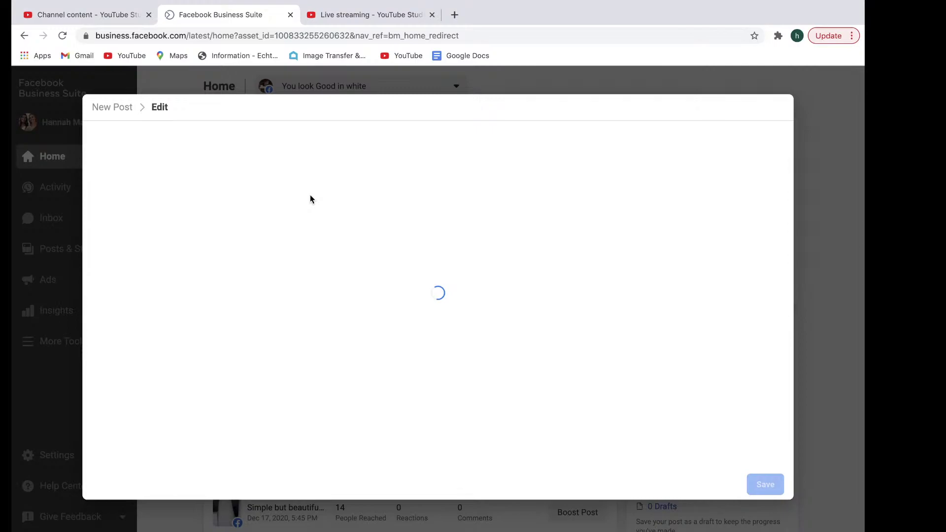
pyautogui.press('Escape')
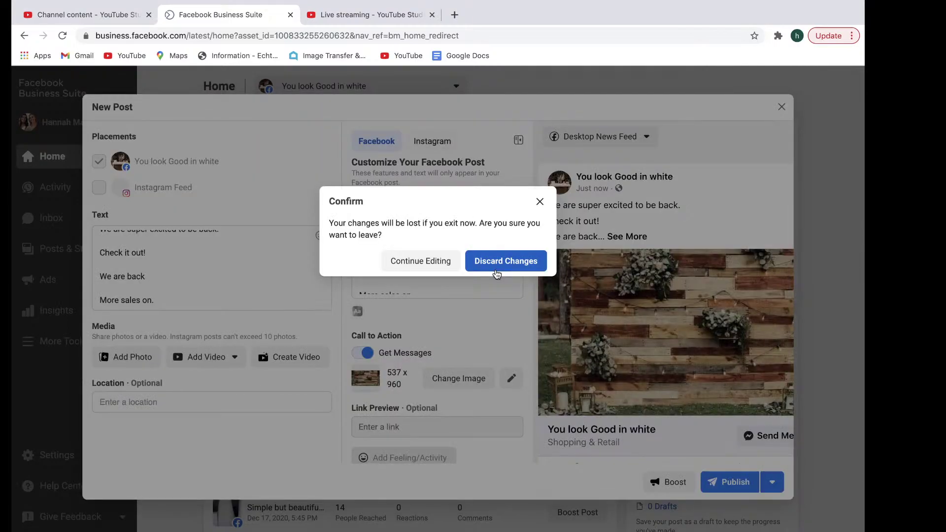
pyautogui.click(496, 274)
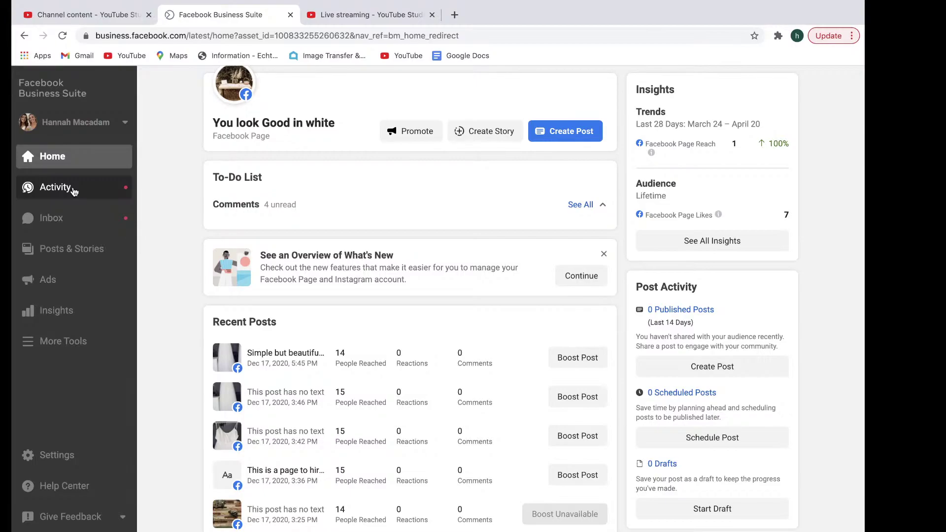
# - Check the page's Activity notifications, then go to the Inbox
pyautogui.click(74, 192)
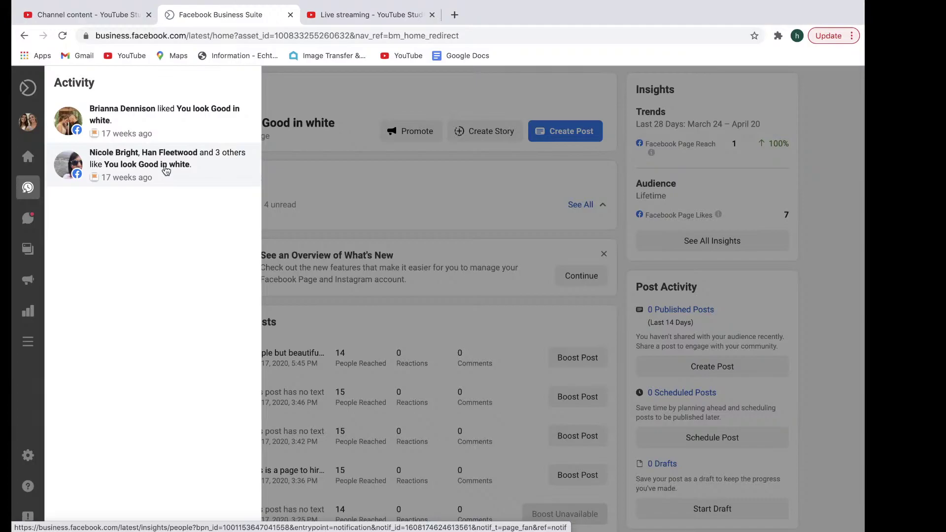
pyautogui.click(166, 170)
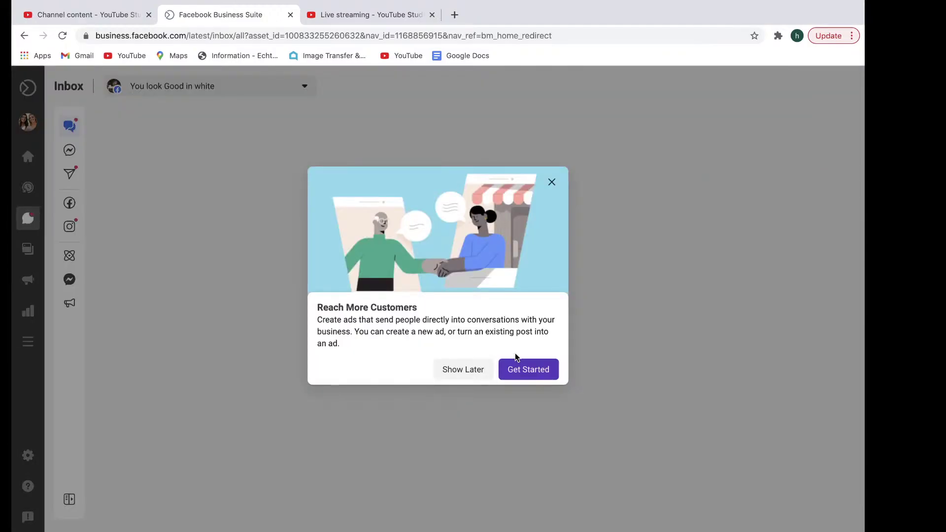
# - Dismiss the Reach More Customers promo, filter to Messenger, and open Automated Responses
pyautogui.click(517, 364)
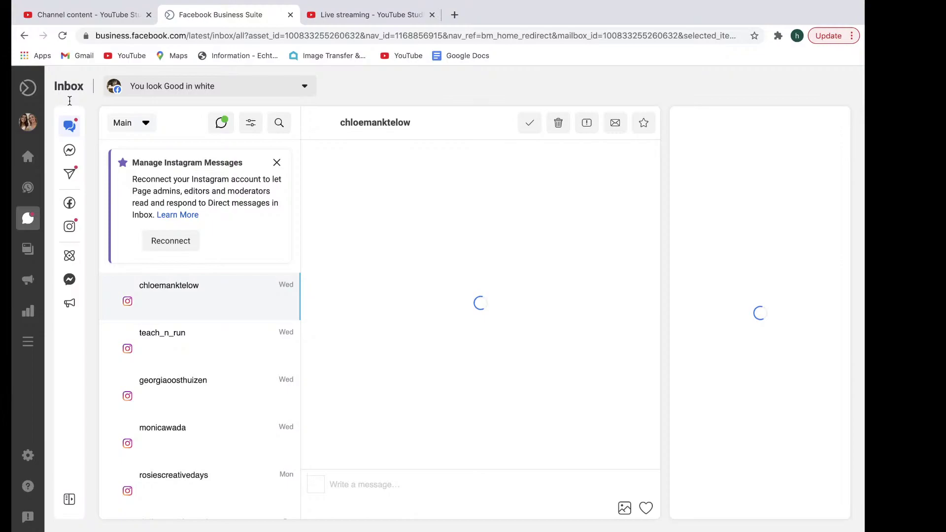
pyautogui.click(69, 151)
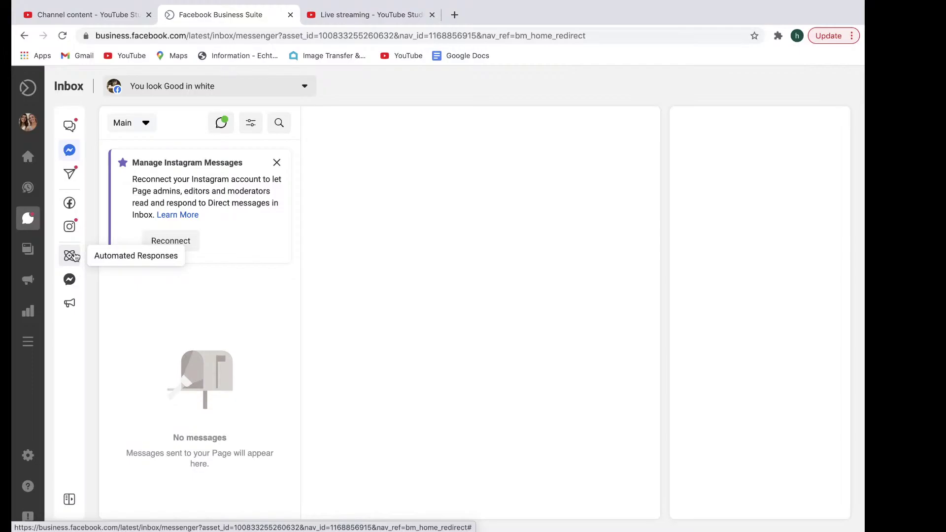
pyautogui.click(70, 256)
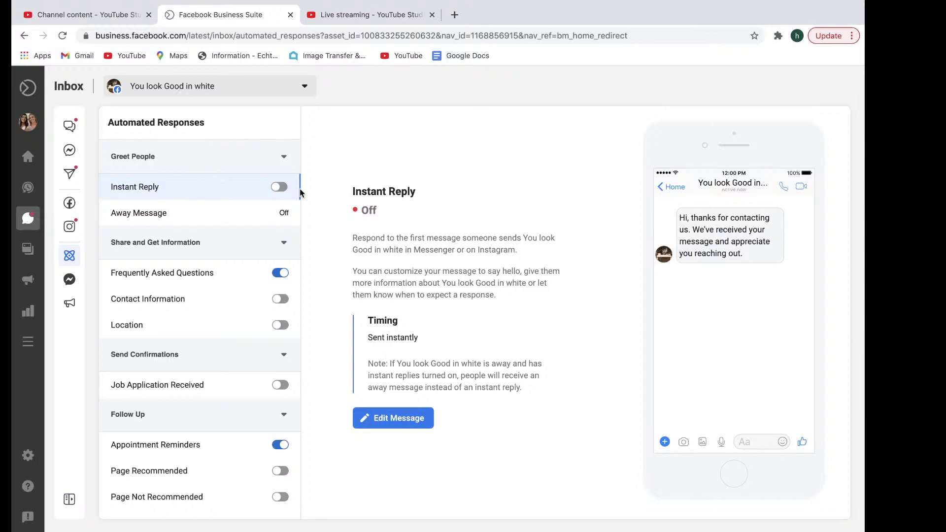
# - Turn on Instant Reply and change its second sentence to 'We will respond to your message within 60 minutes during business'
pyautogui.click(279, 187)
pyautogui.moveTo(403, 383); pyautogui.dragTo(450, 369)
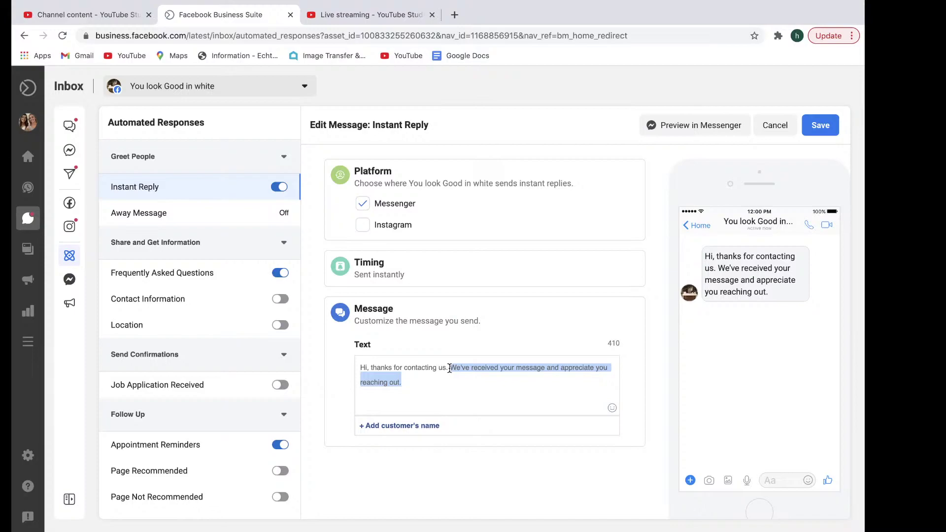
pyautogui.write('We will respond to your message w')
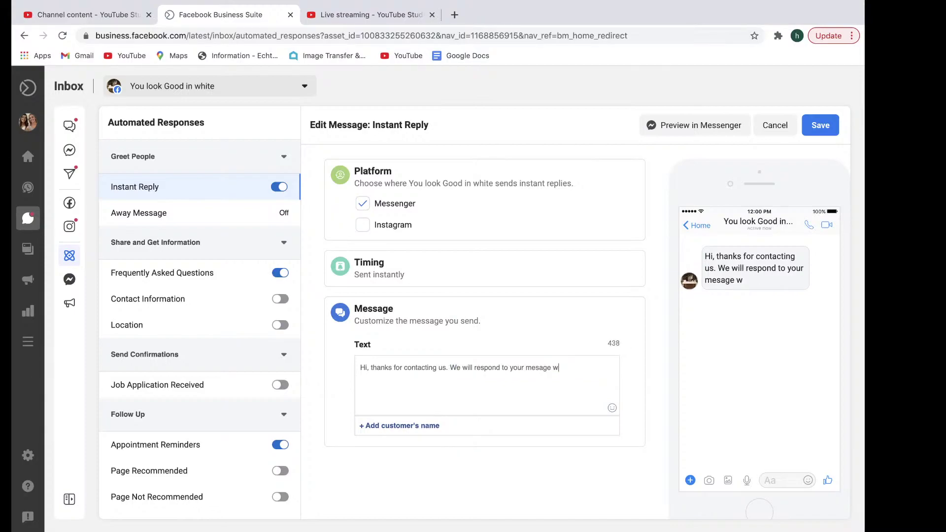
pyautogui.write('ithin 60 minutes')
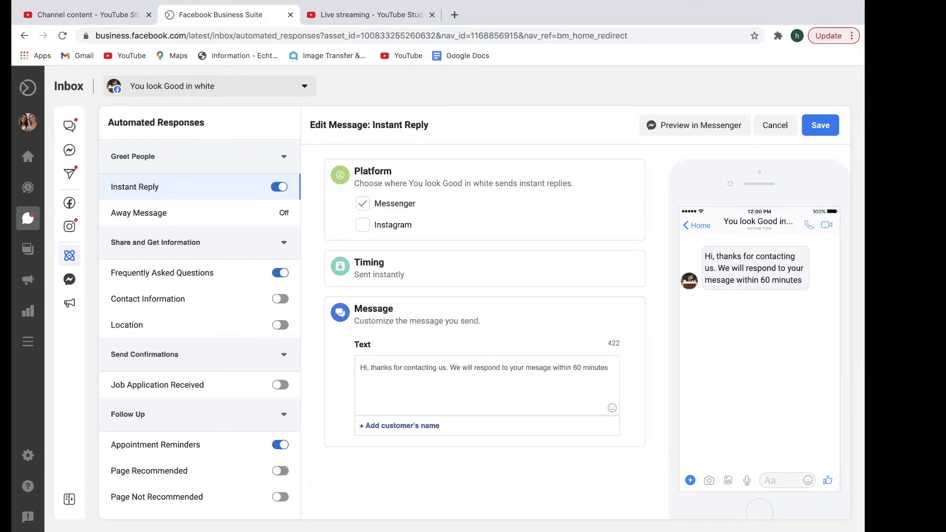
pyautogui.write(' during business')
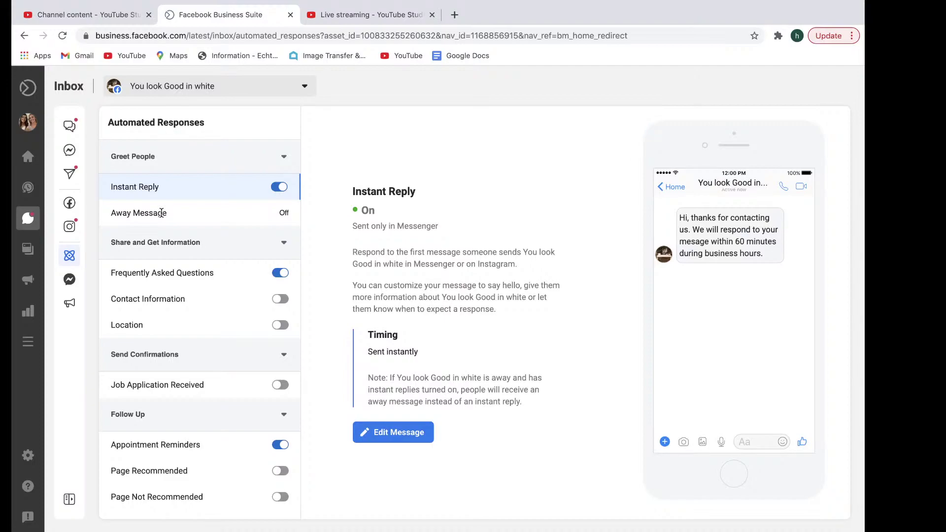
# - Turn Instant Reply off and view the Away Message settings
pyautogui.click(279, 187)
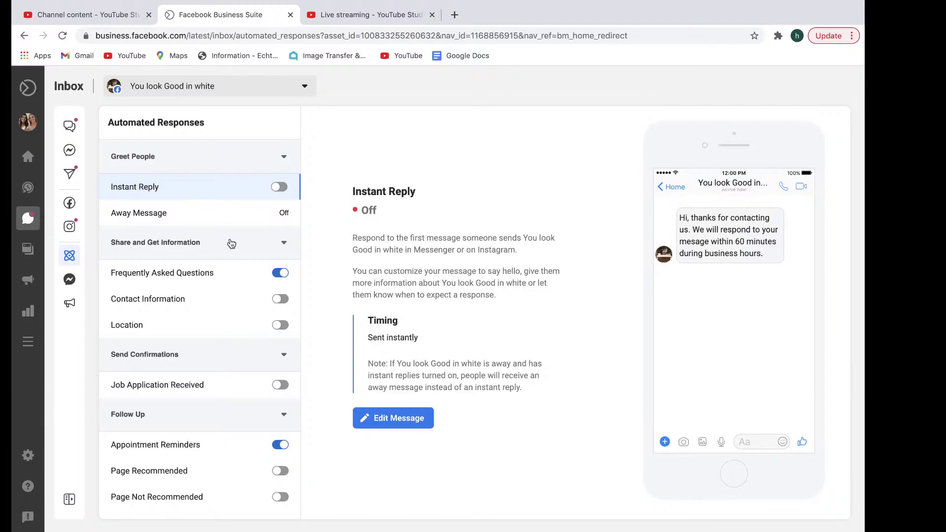
pyautogui.click(197, 213)
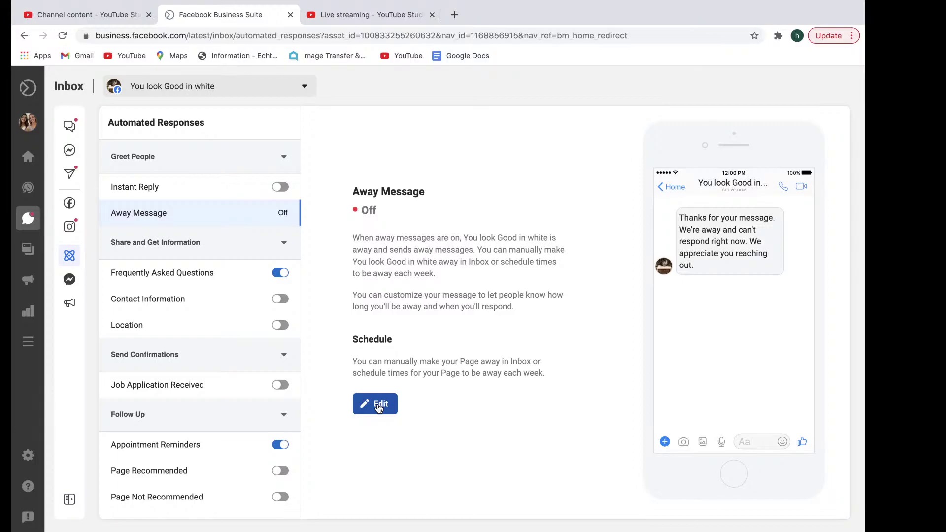
# - Rewrite the away message to 'are out of business hours so please allow for a response in the next working period.' and save
pyautogui.click(378, 405)
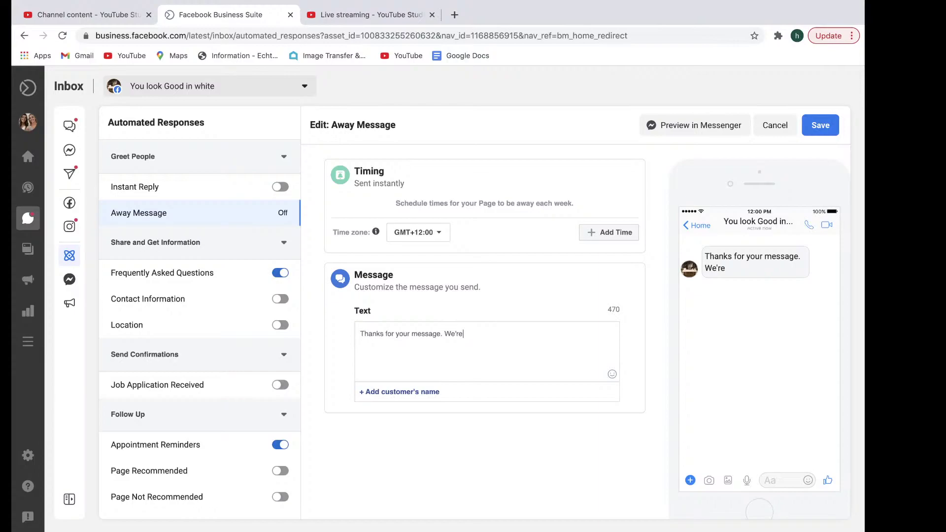
pyautogui.press('BackSpace')
pyautogui.press('BackSpace')
pyautogui.press('BackSpace')
pyautogui.write('are out of business ')
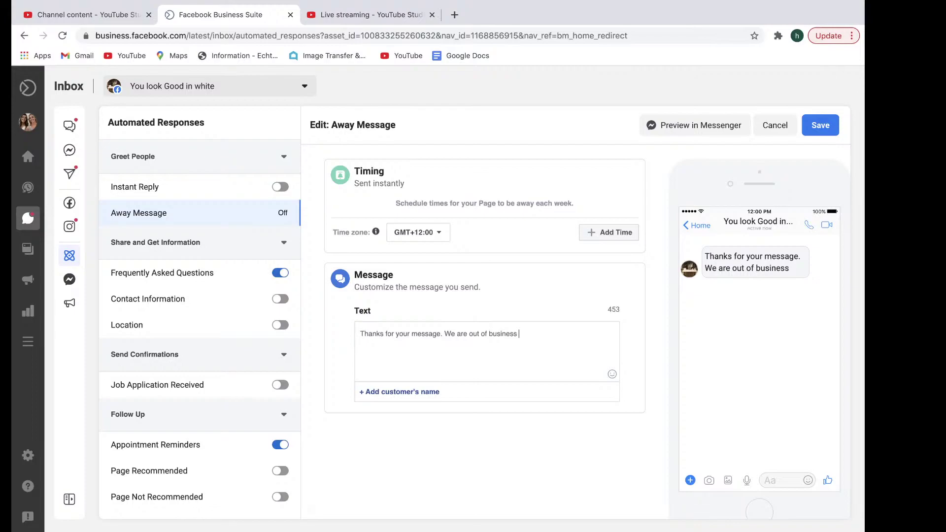
pyautogui.write('hours so please allow ')
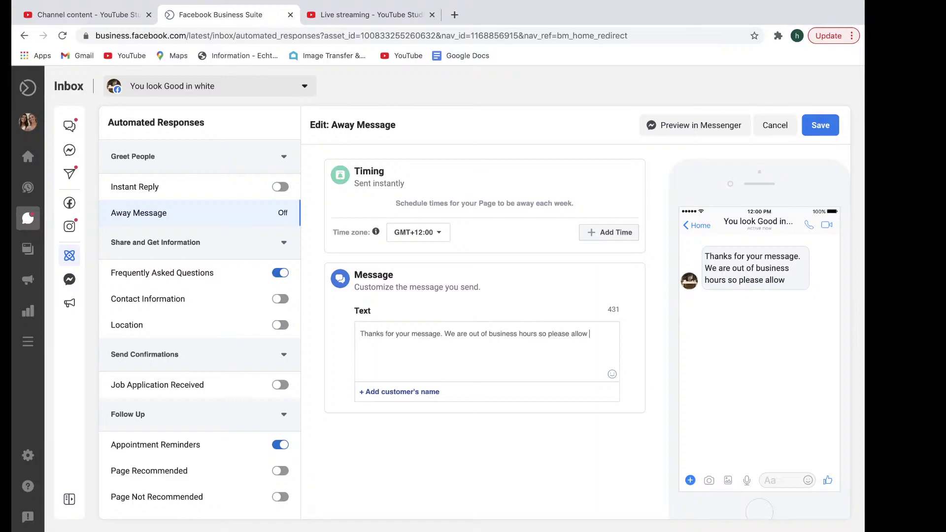
pyautogui.write('for a response i')
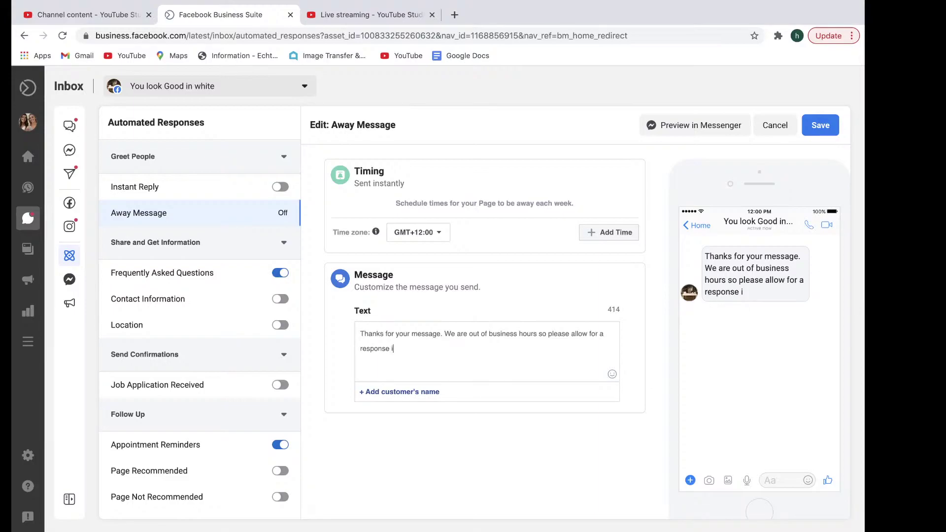
pyautogui.write('n the next working period.')
pyautogui.click(820, 126)
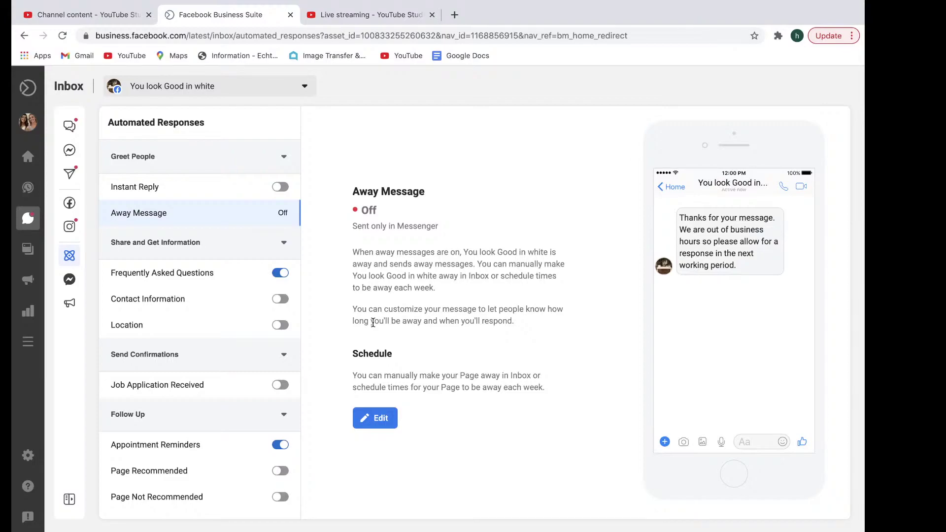
# - Schedule the away message for Sunday and Saturday, 12:00 AM to 11:59 PM, and save
pyautogui.click(374, 420)
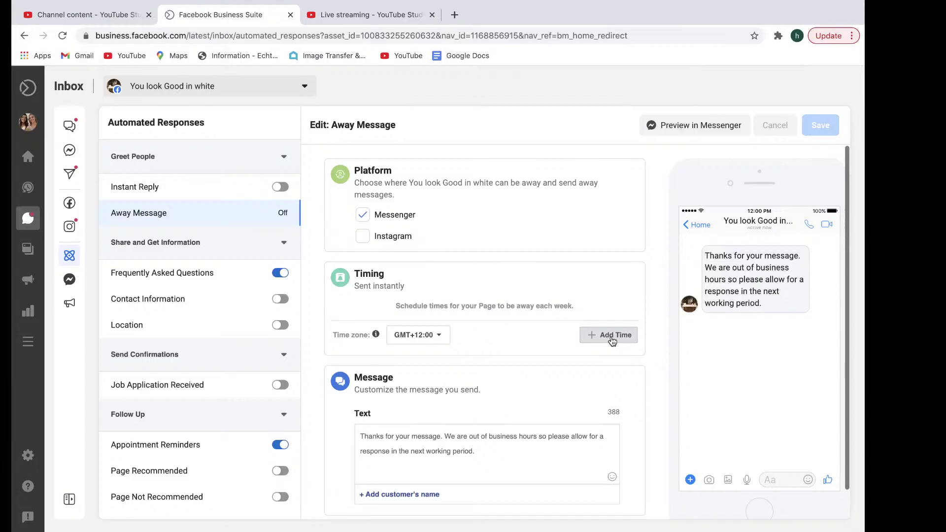
pyautogui.click(612, 337)
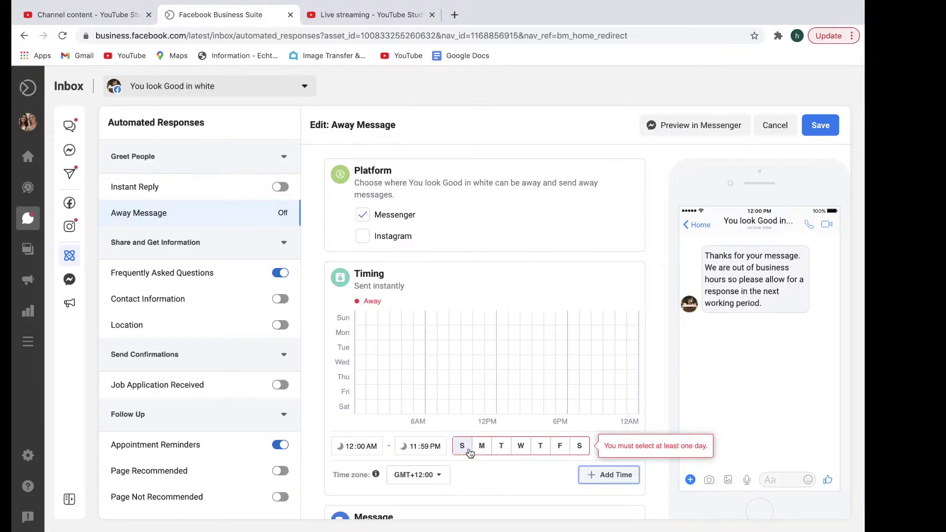
pyautogui.click(462, 446)
pyautogui.click(579, 446)
pyautogui.click(608, 475)
pyautogui.scroll(-2, 479, 417)
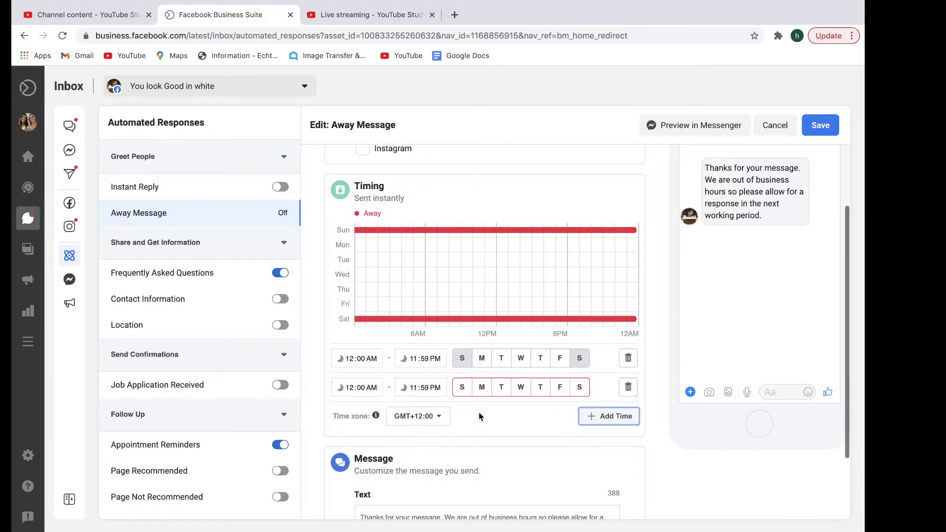
pyautogui.click(814, 129)
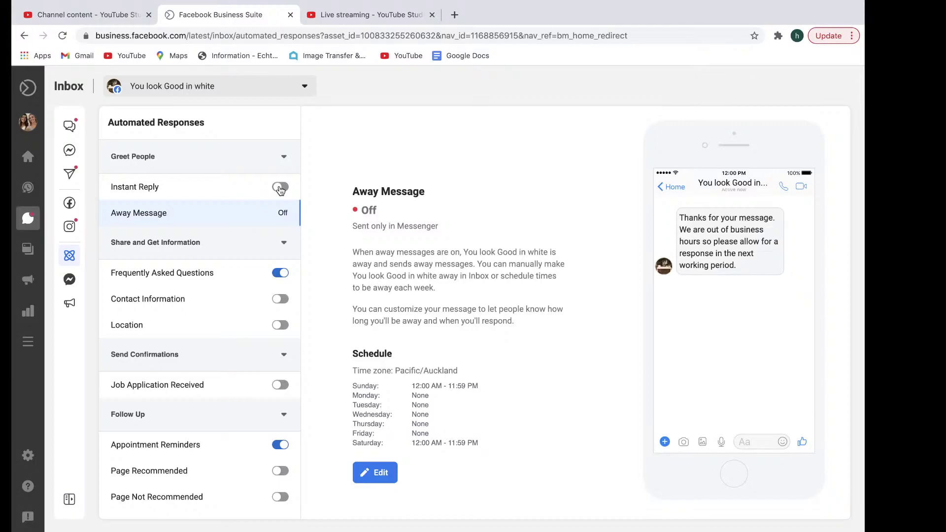
# - Turn on Instant Reply and open the Frequently Asked Questions message for editing
pyautogui.click(280, 188)
pyautogui.click(191, 273)
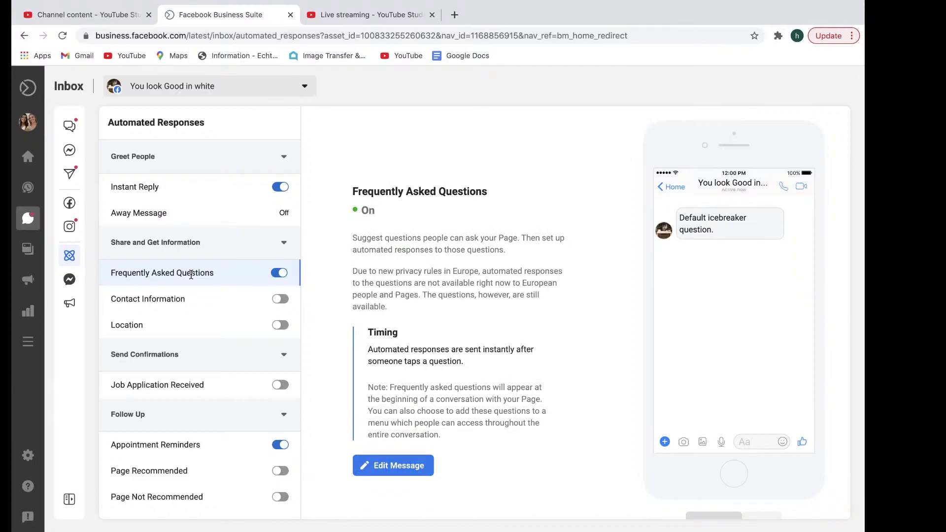
pyautogui.click(393, 465)
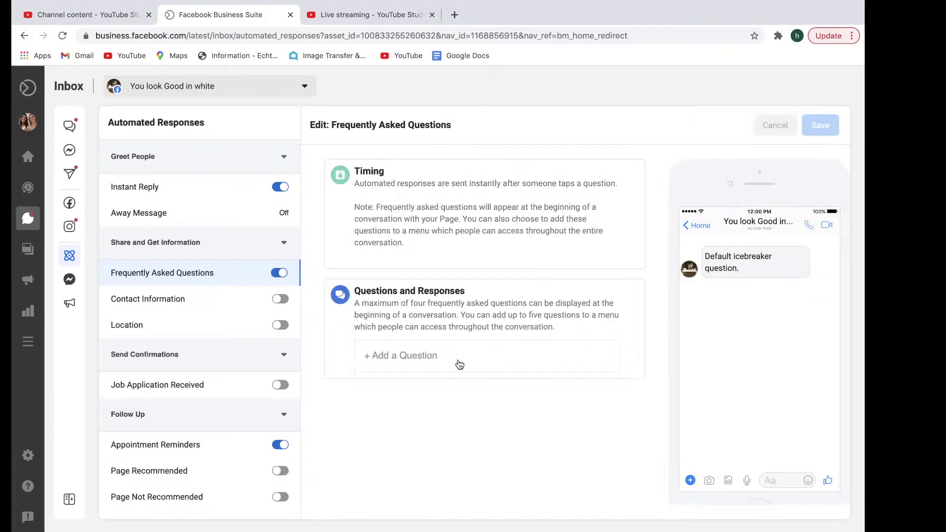
# - View the Chat Plugin setup page, dismiss its introduction, then go to Posts & Stories
pyautogui.click(69, 279)
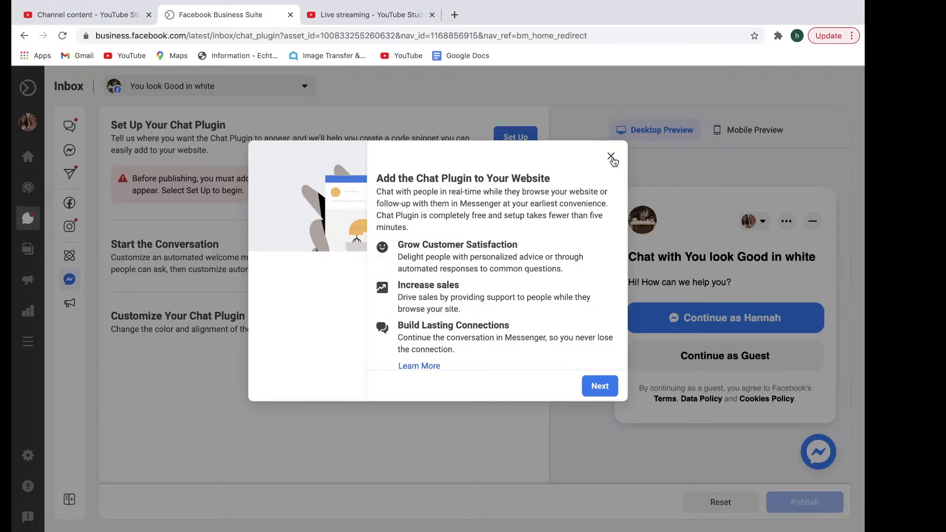
pyautogui.click(611, 157)
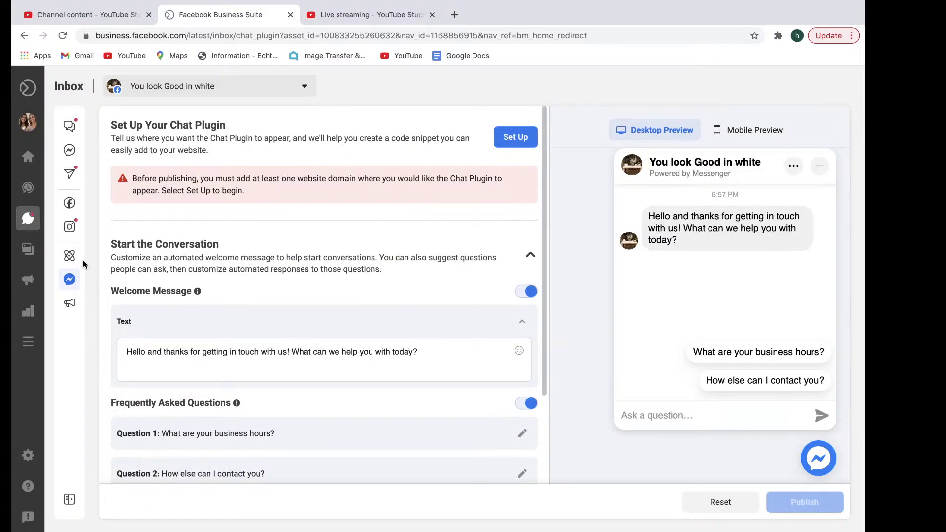
pyautogui.click(32, 253)
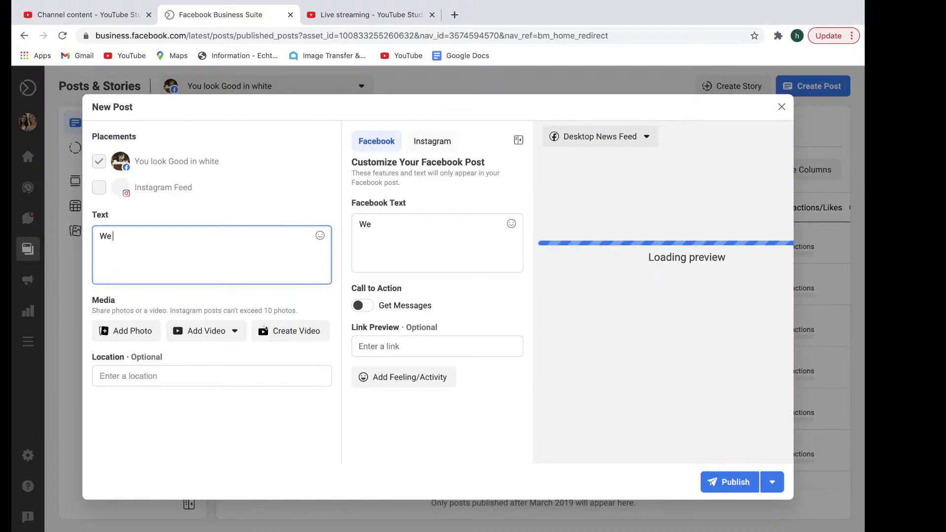
# - Complete the new post's text as 'We are coming back.'
pyautogui.write('are coming back.')
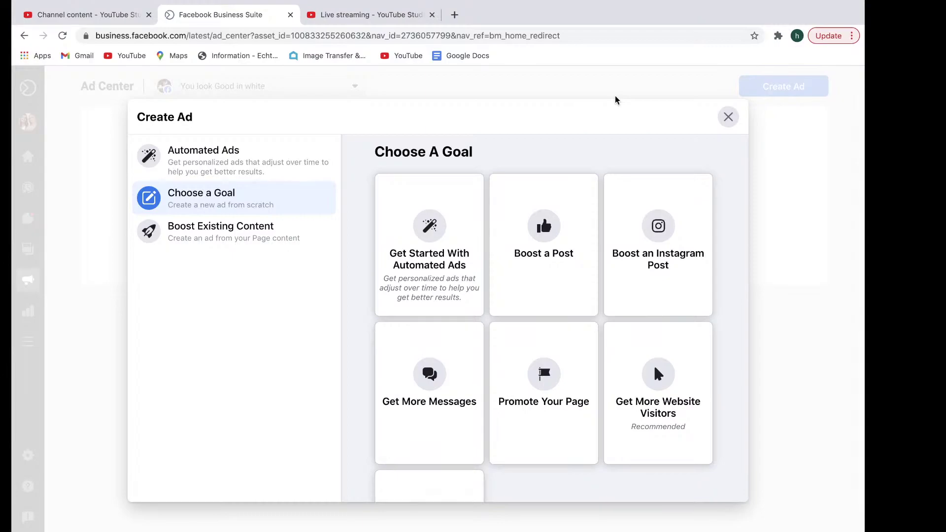
# - Close the Create Ad options and open Ads Manager's empty Campaigns list
pyautogui.click(616, 97)
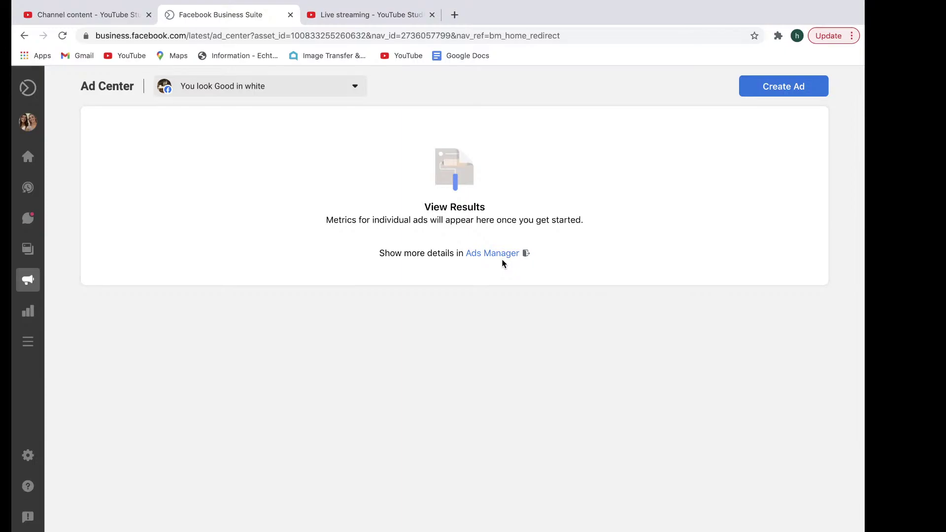
pyautogui.click(502, 259)
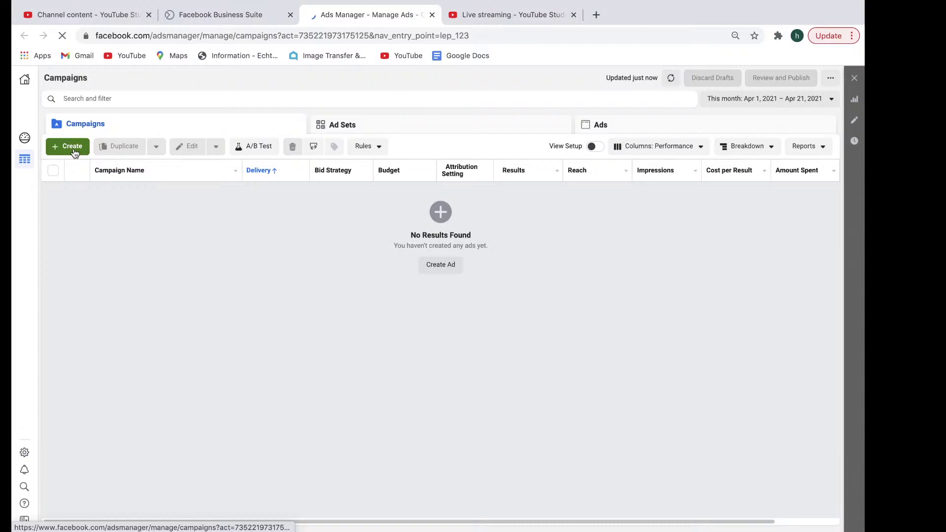
# - Start a new campaign with the green Create button in Ads Manager
pyautogui.click(74, 151)
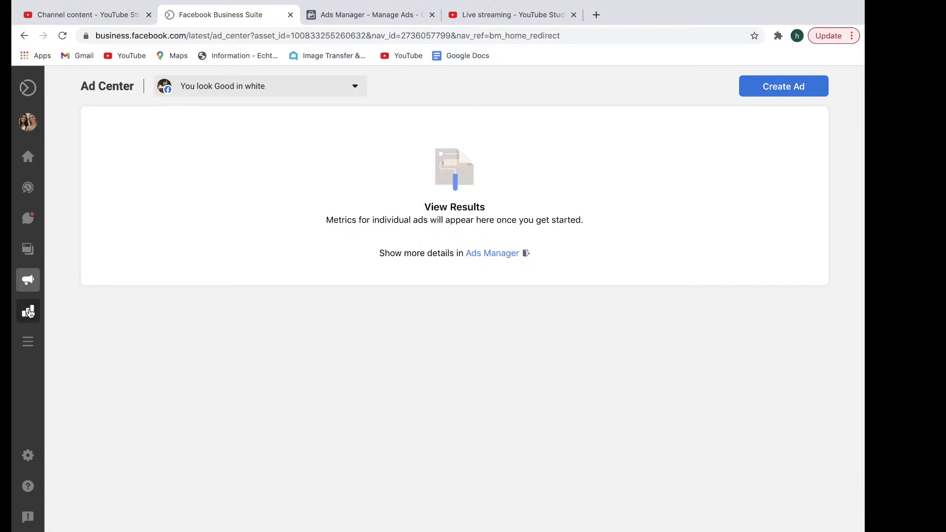
# - Open the Page's Insights and apply a date range starting Nov 1, 2020
pyautogui.click(29, 312)
pyautogui.scroll(-5, 397, 401)
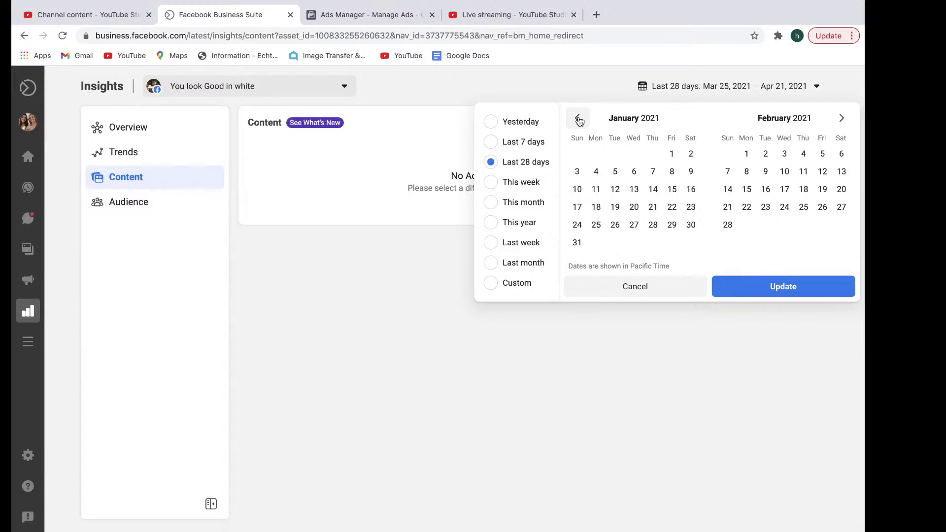
pyautogui.click(783, 287)
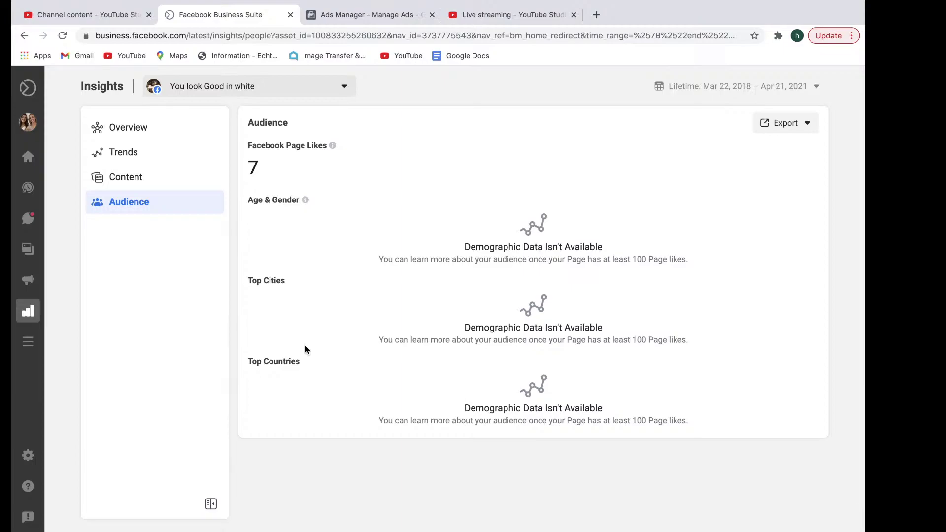
# - Open the Ads Manager ad account settings from More Tools, then close the Ads Manager tab
pyautogui.click(28, 342)
pyautogui.click(135, 143)
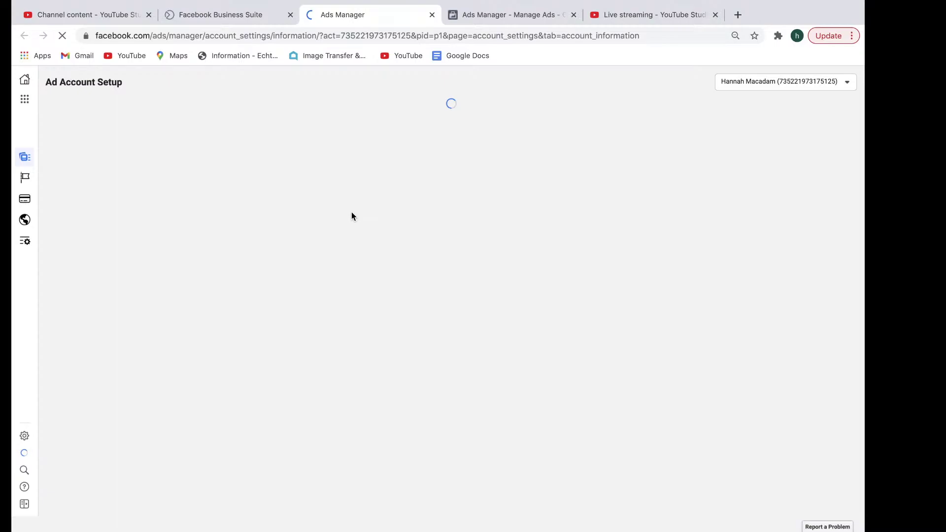
pyautogui.hotkey('ctrl', 'shift', 'Tab')
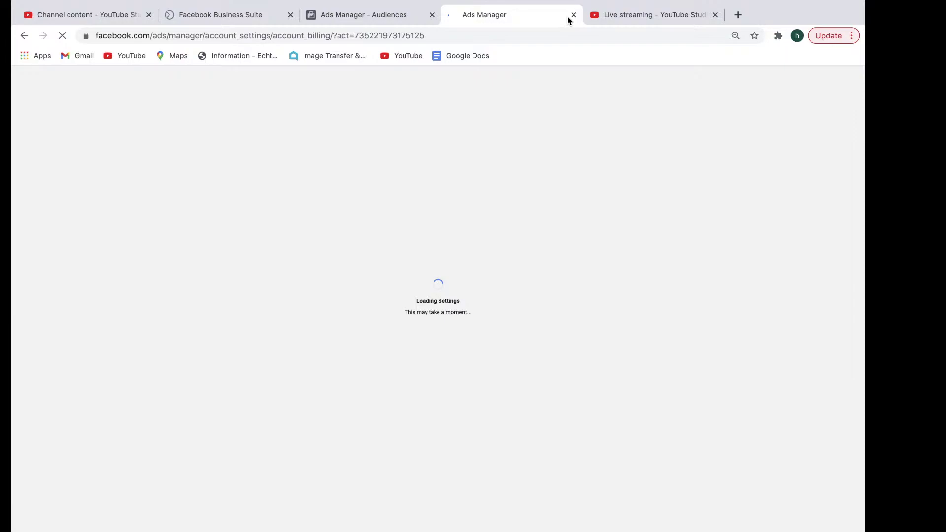
pyautogui.click(572, 15)
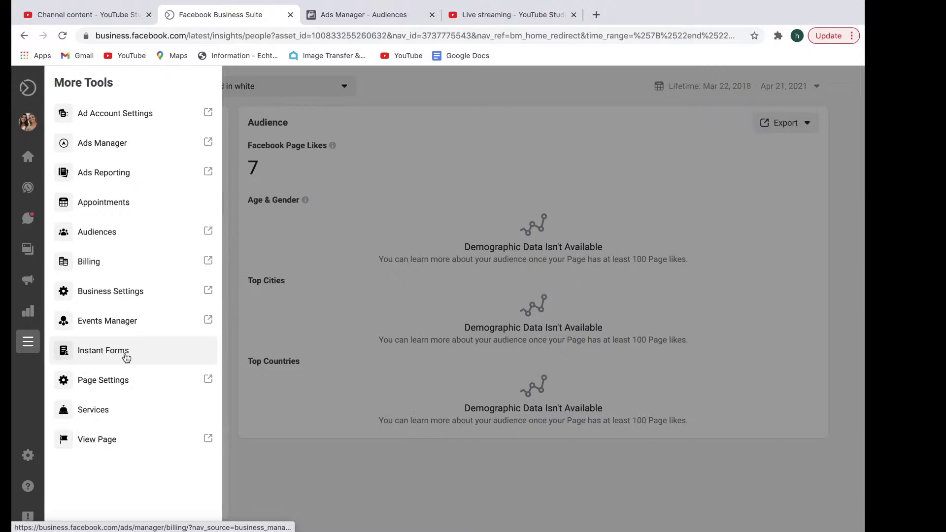
# - Open the 'You look Good in white' Facebook Page in a new tab from More Tools
pyautogui.click(127, 358)
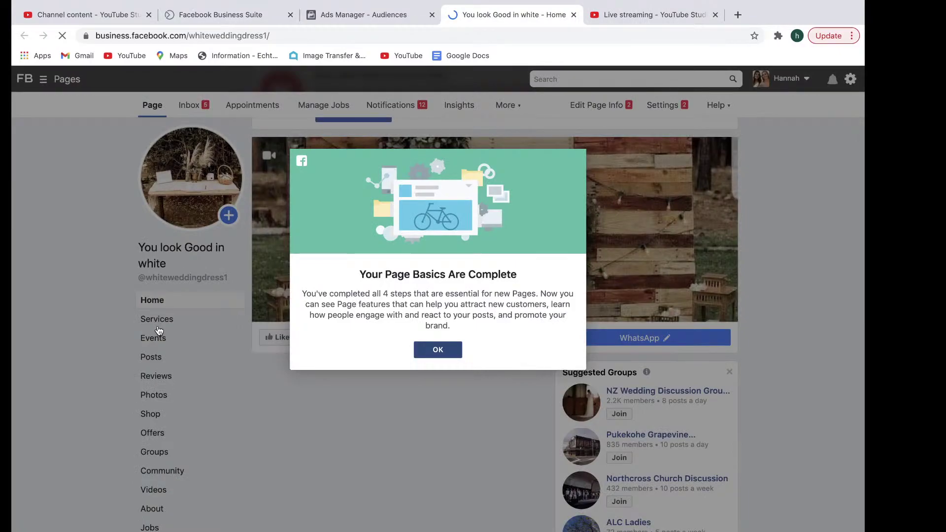
pyautogui.click(237, 16)
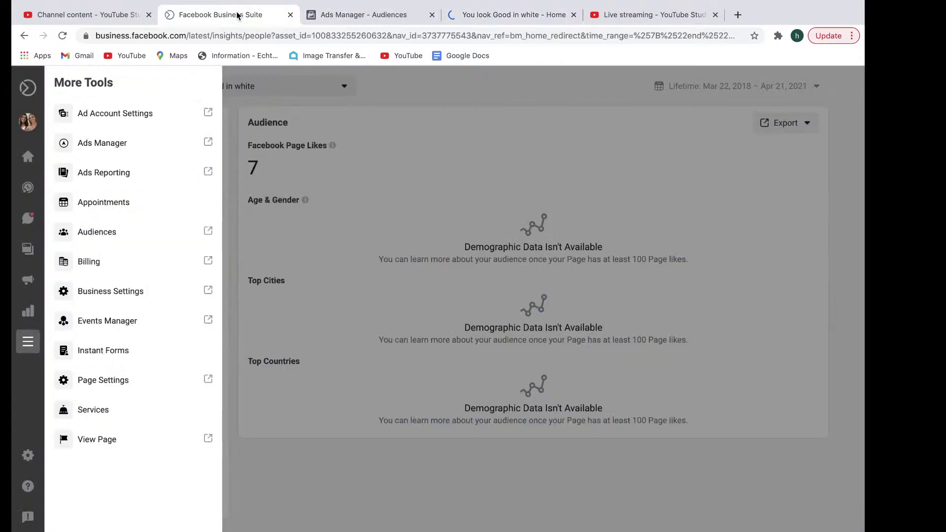